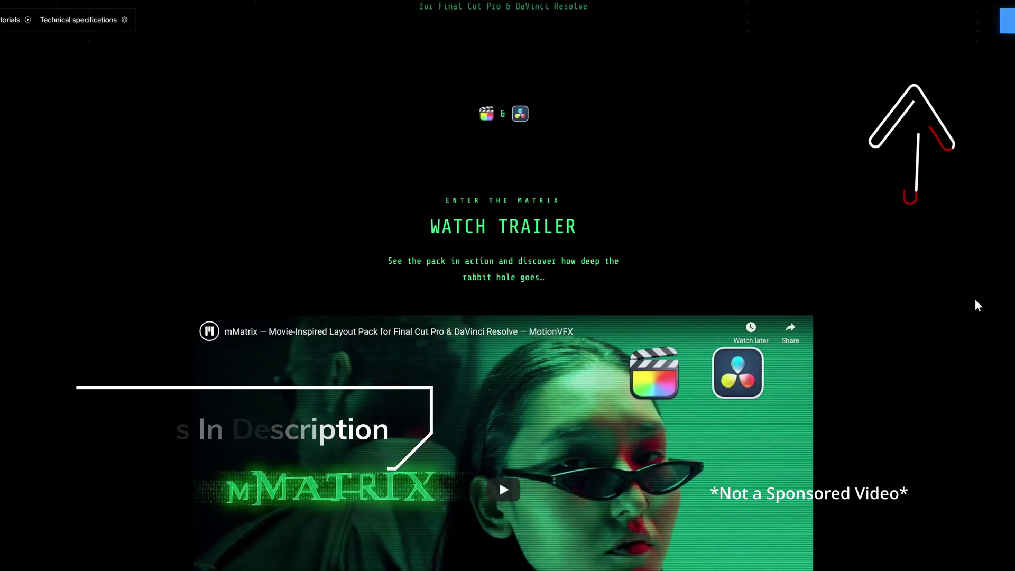
scroll(933, 366, down, 10)
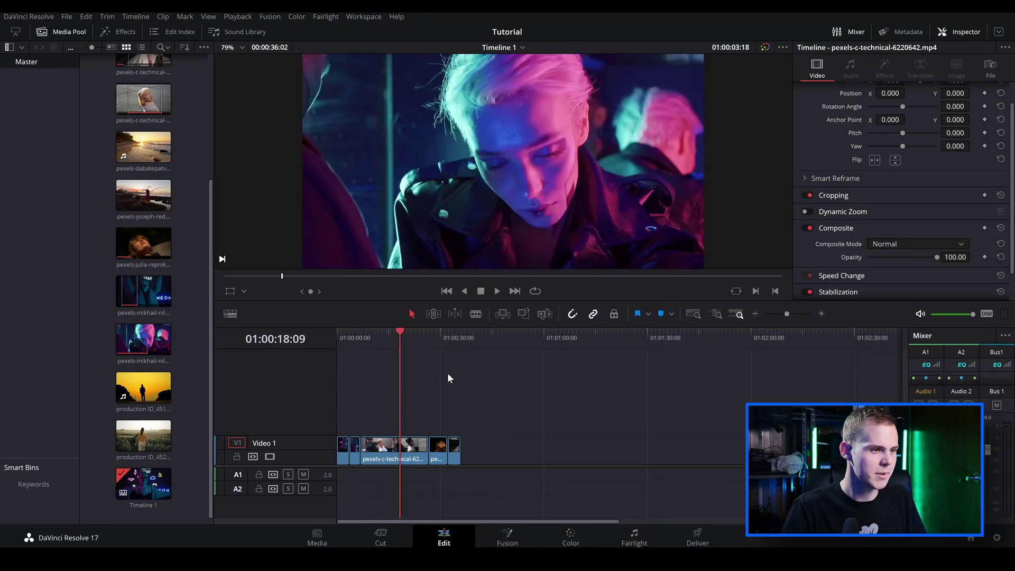
Step: Review the clips on the timeline from the first one through to the end of the edit
click(338, 376)
click(356, 376)
click(434, 372)
click(390, 370)
click(363, 364)
click(338, 368)
click(411, 376)
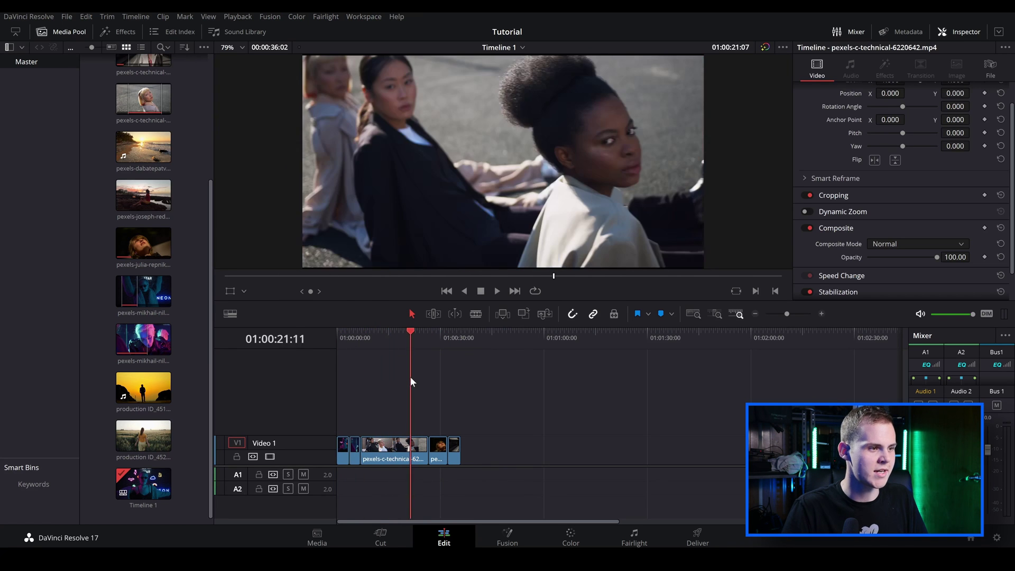
click(430, 376)
click(418, 376)
click(338, 381)
drag(341, 383, 457, 363)
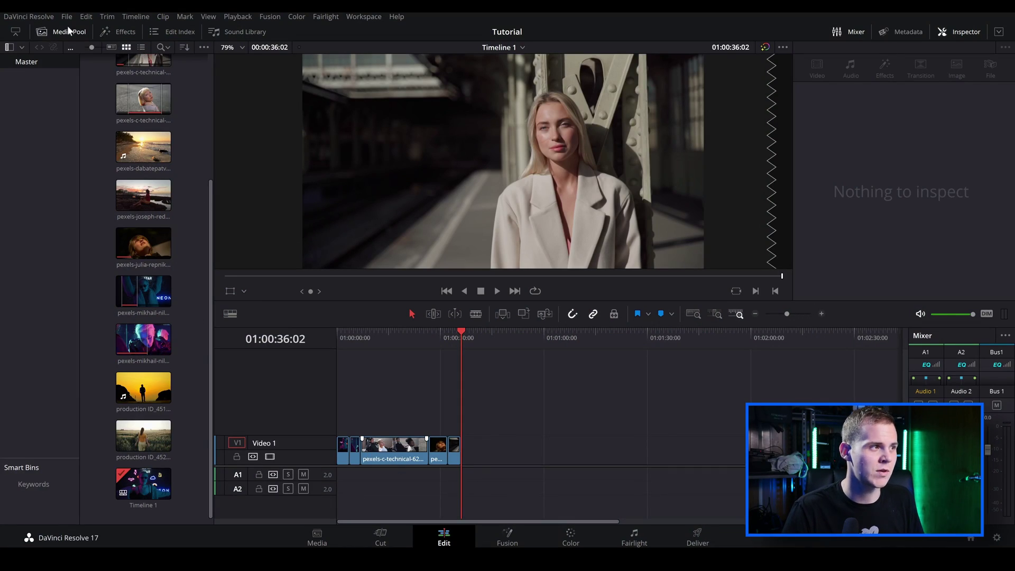
Step: Create a new Fusion composition clip in the media pool, five seconds long at 25 frames per second
right_click(193, 329)
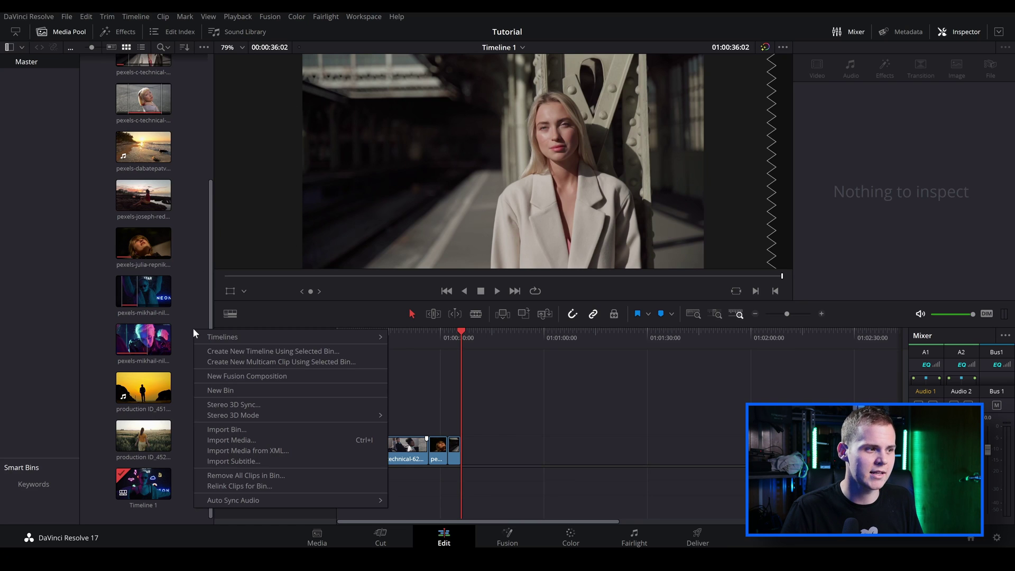
click(246, 378)
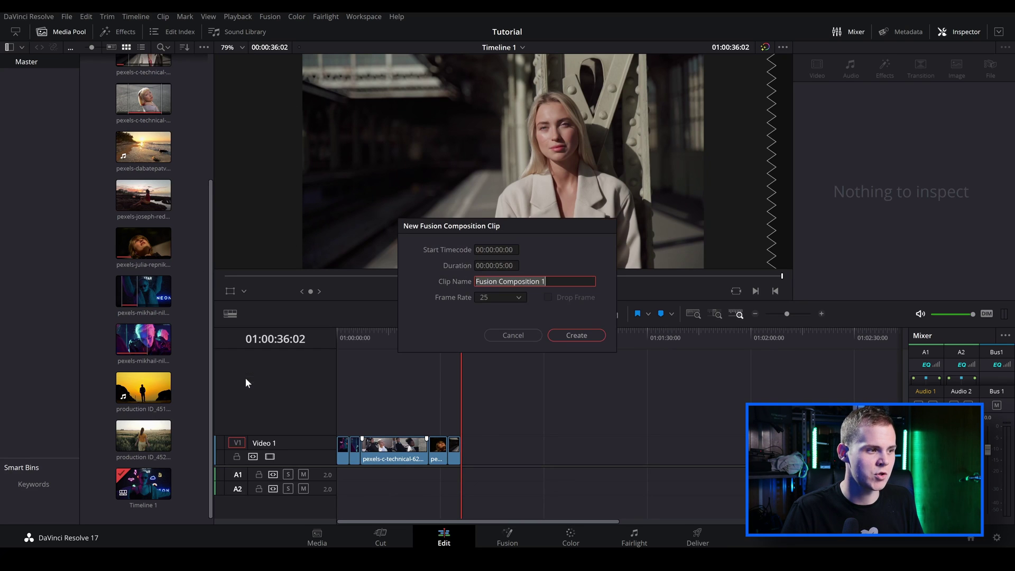
click(496, 266)
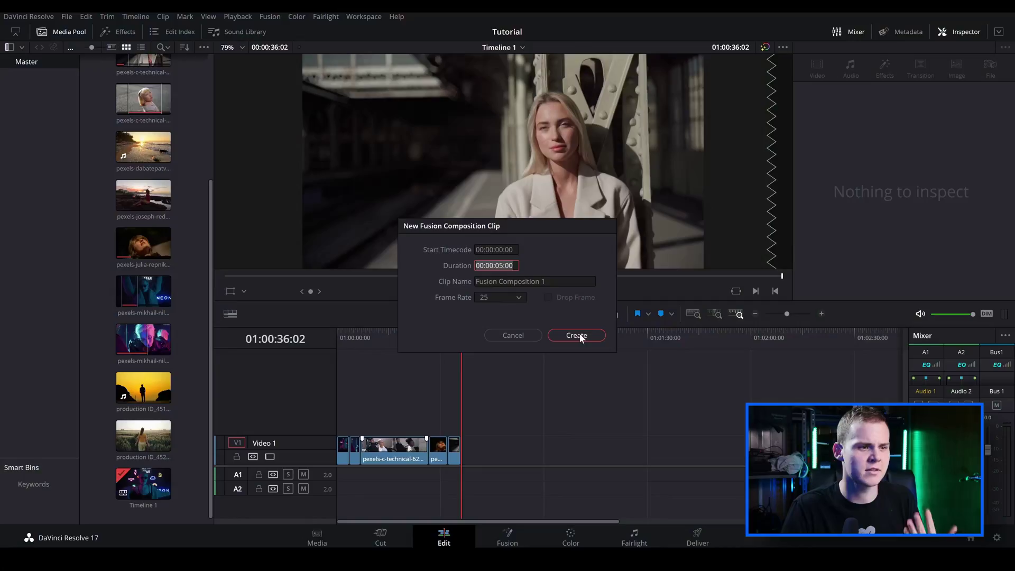
click(579, 334)
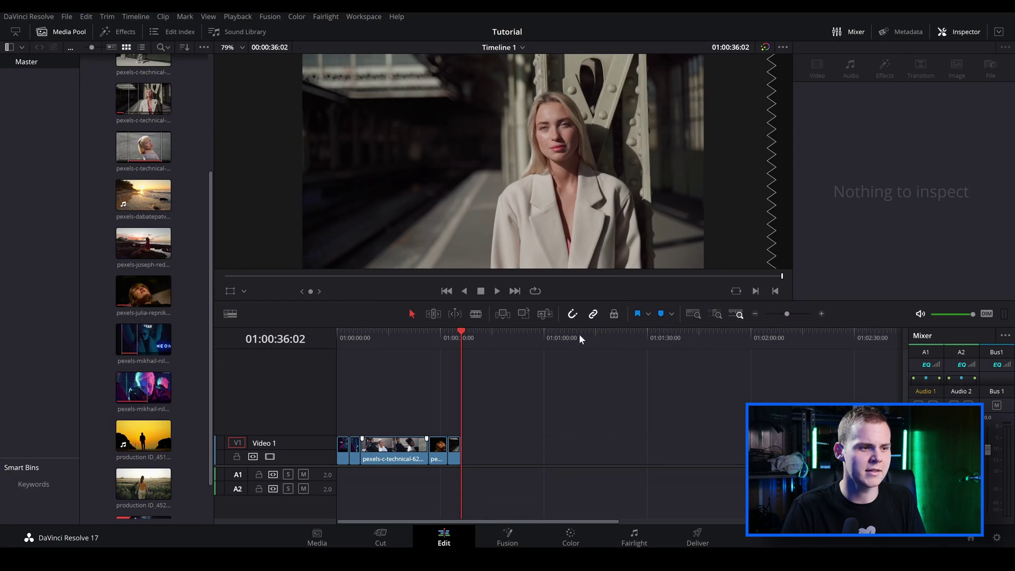
Step: Place the new Fusion composition on Video 1 with a gap after the last clip, and put the playhead at its start
scroll(202, 414, up, 4)
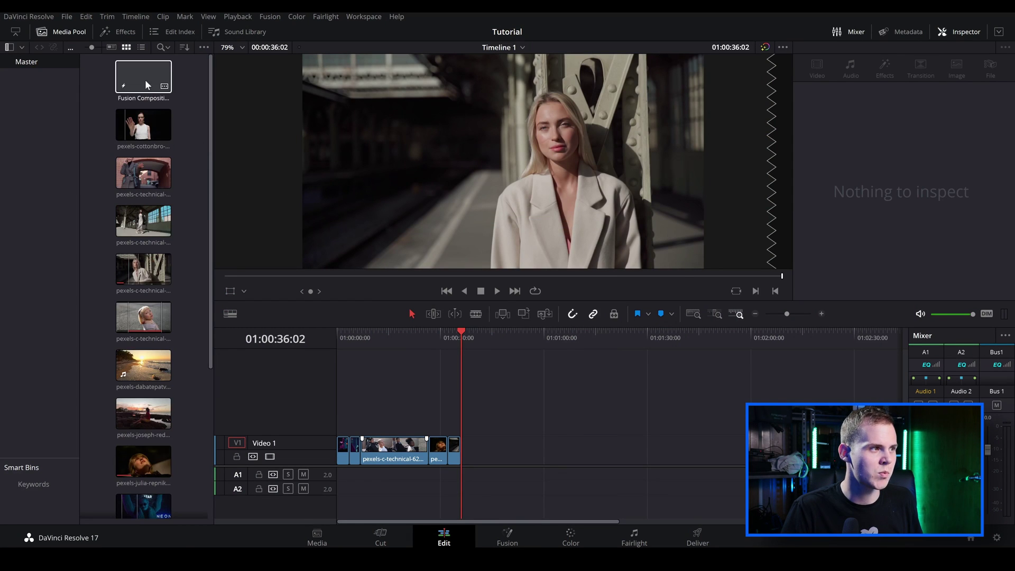
drag(138, 88, 502, 453)
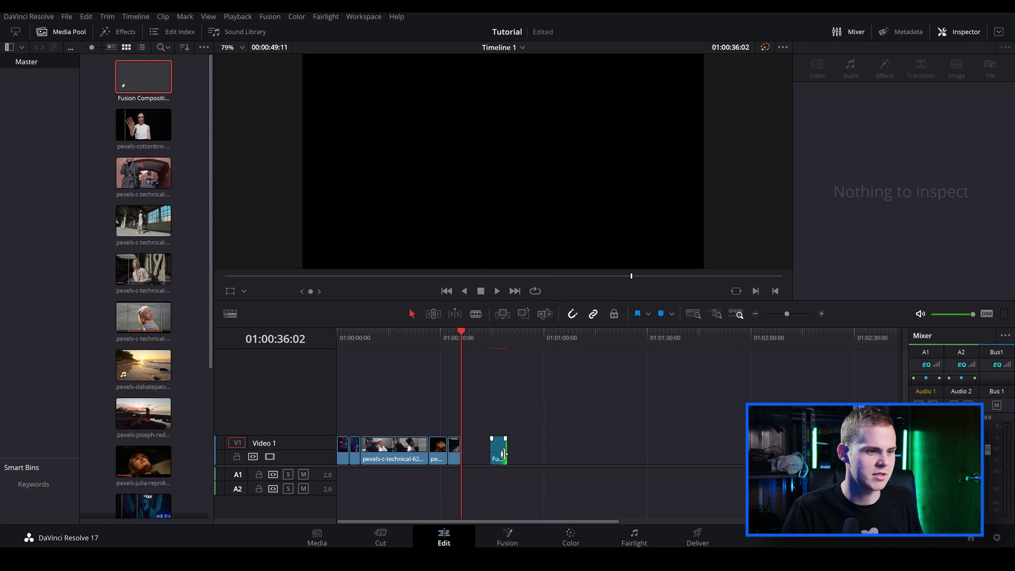
click(502, 457)
key(Down)
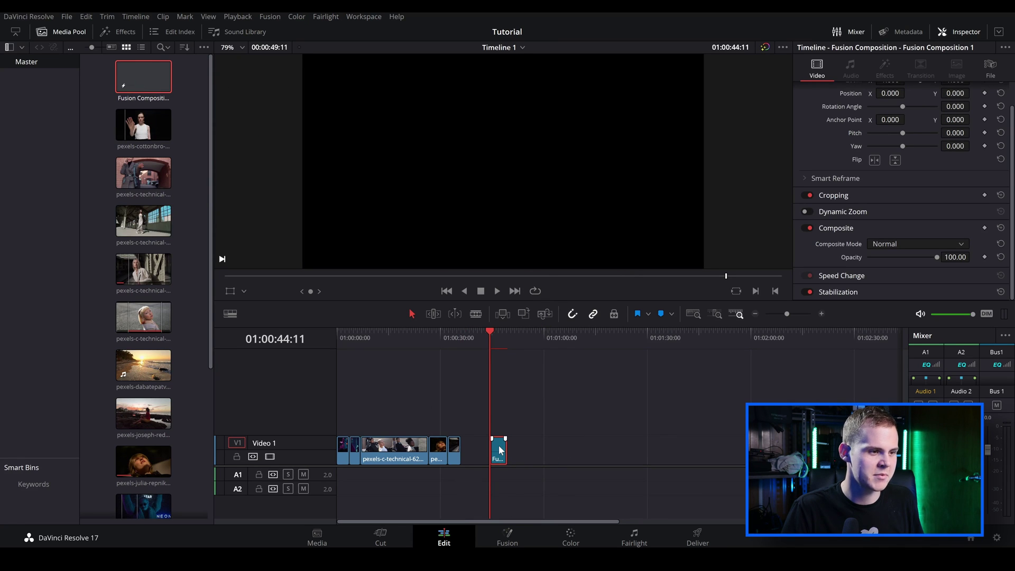
key(ctrl+equal)
key(ctrl+equal)
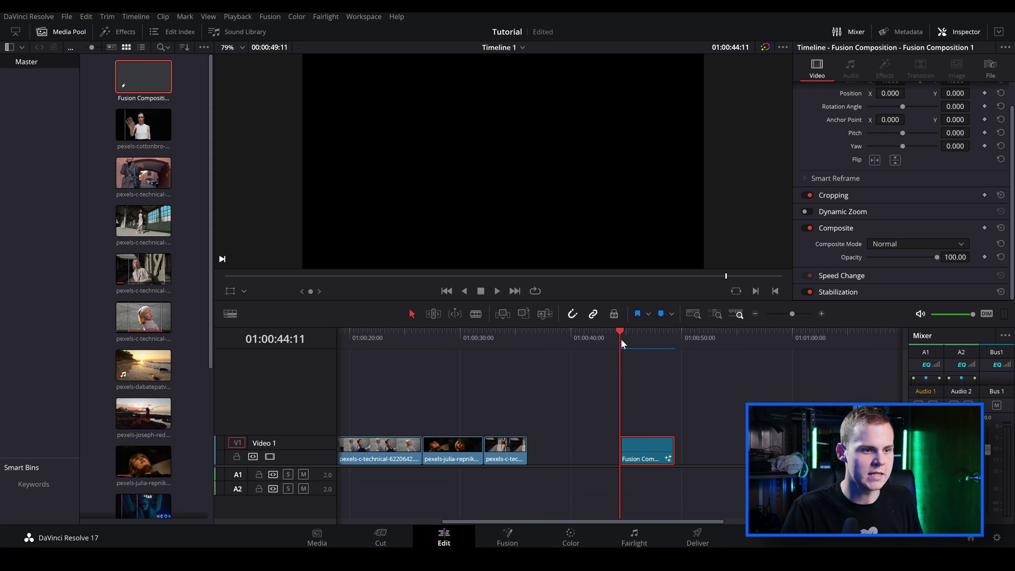
Step: Open the composition on the Fusion page and move the MediaOut1 node to make room for an input node
click(513, 534)
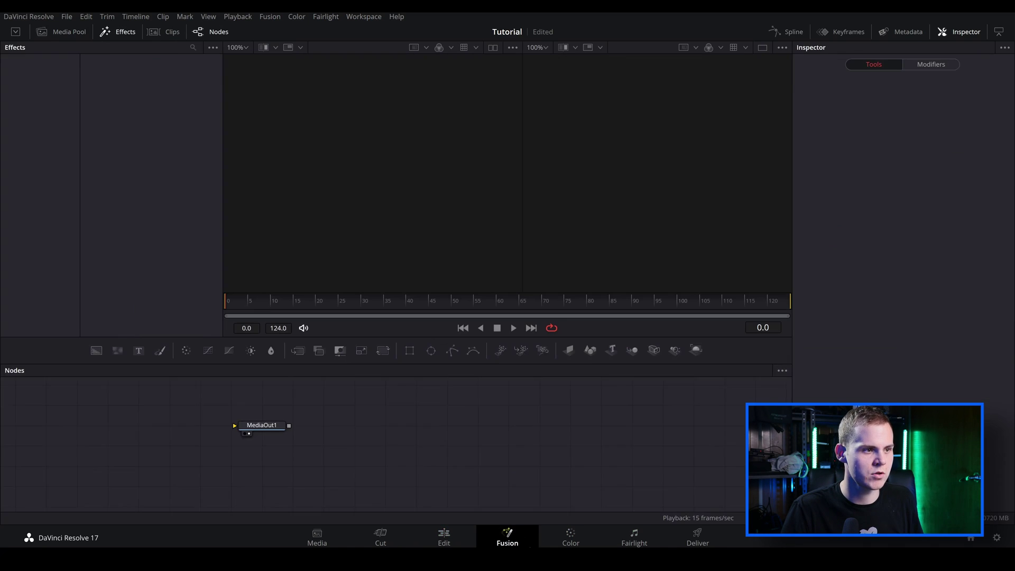
drag(259, 433, 394, 437)
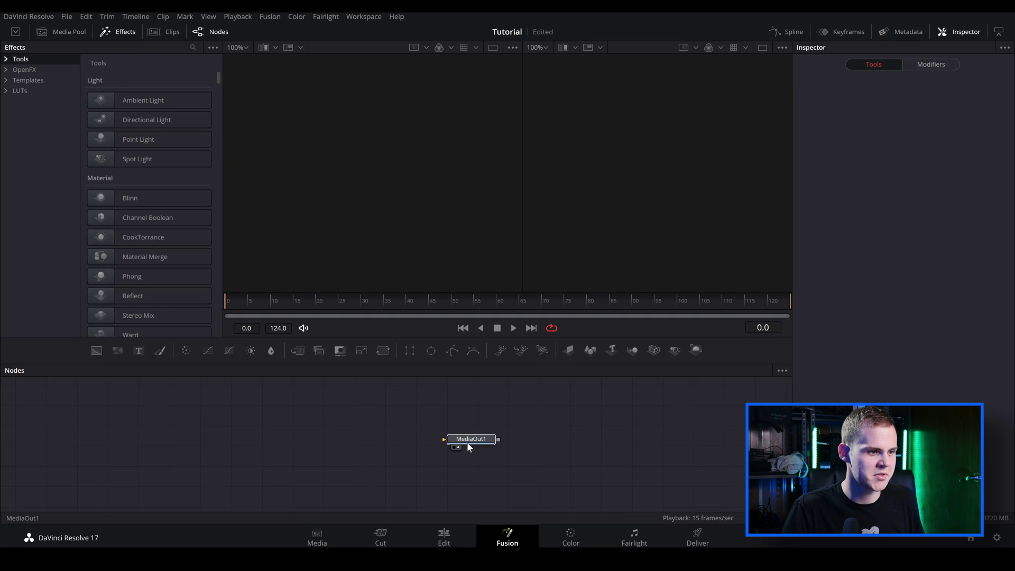
click(525, 451)
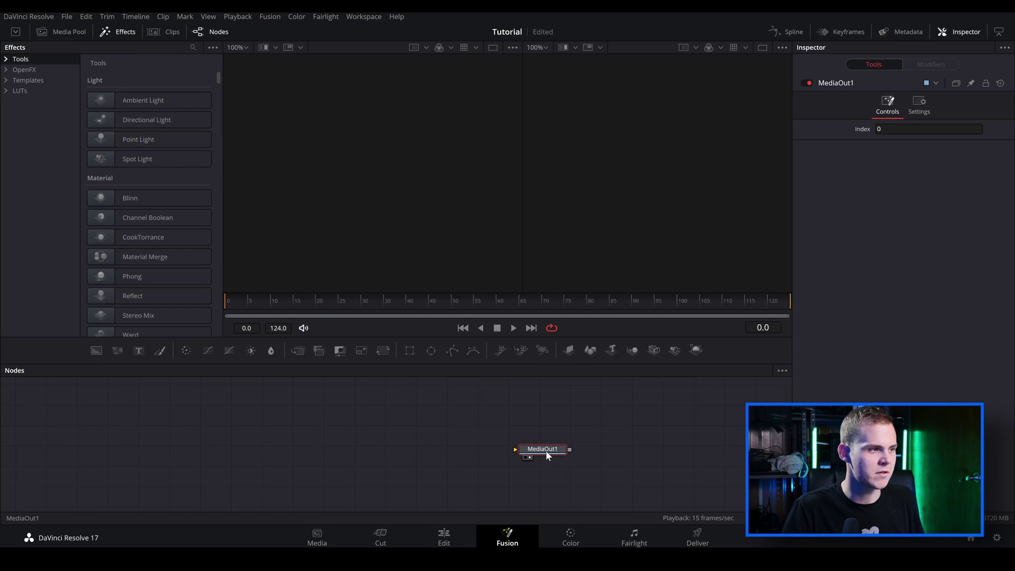
Step: Add the Matrix template from the Fusion particle templates as a node and connect it to MediaOut1
click(24, 80)
click(6, 80)
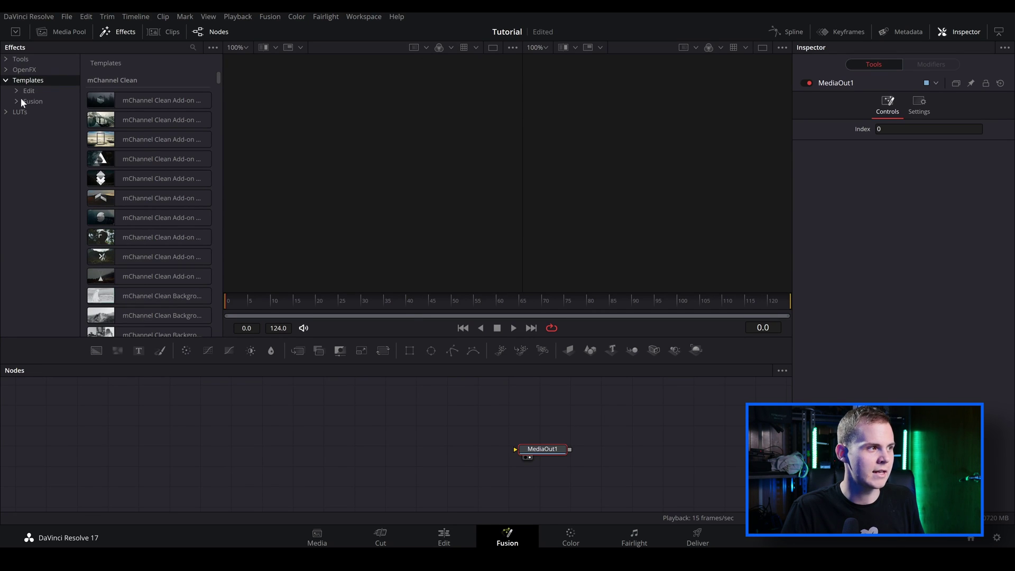
click(17, 101)
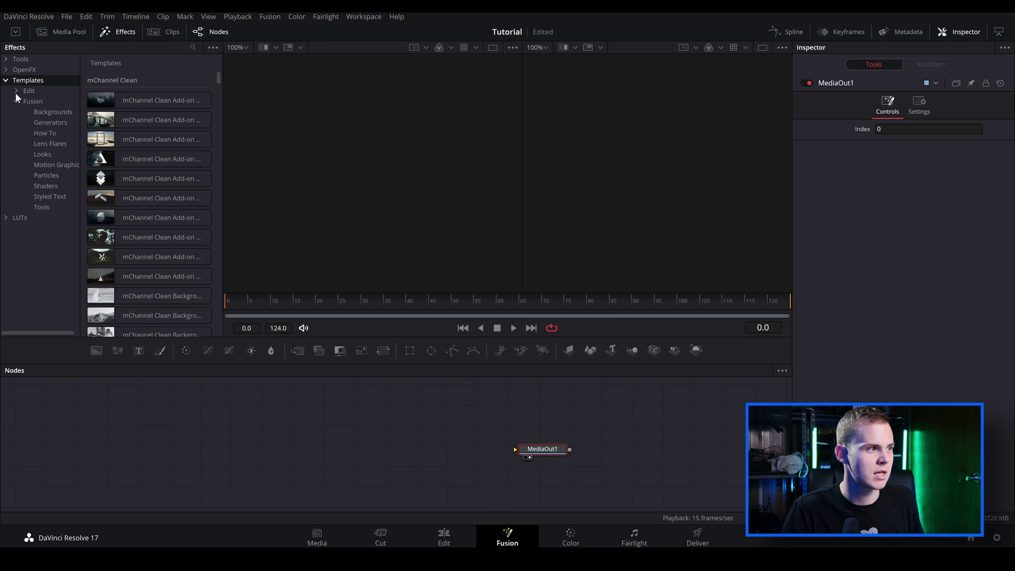
click(52, 177)
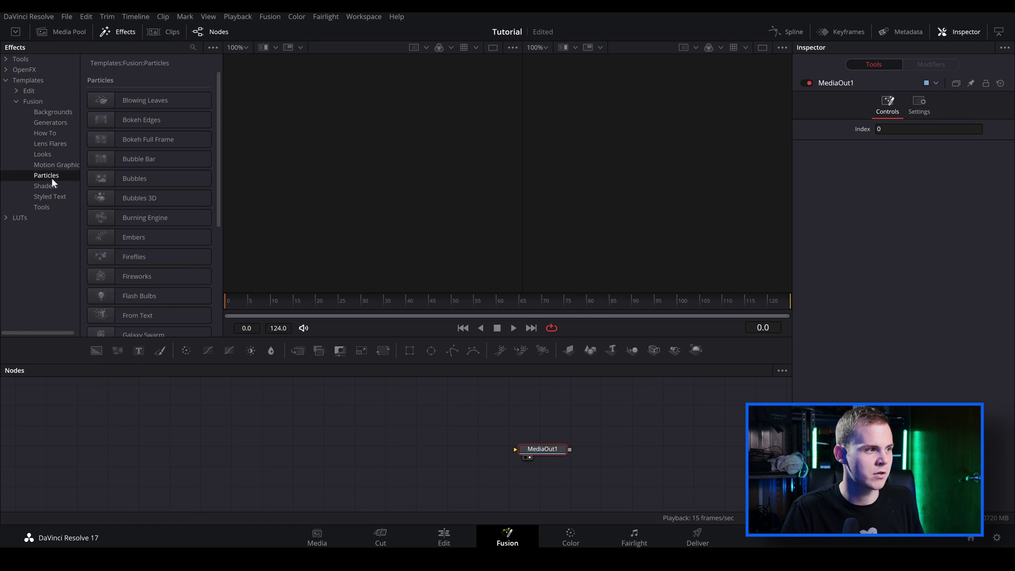
scroll(132, 182, down, 3)
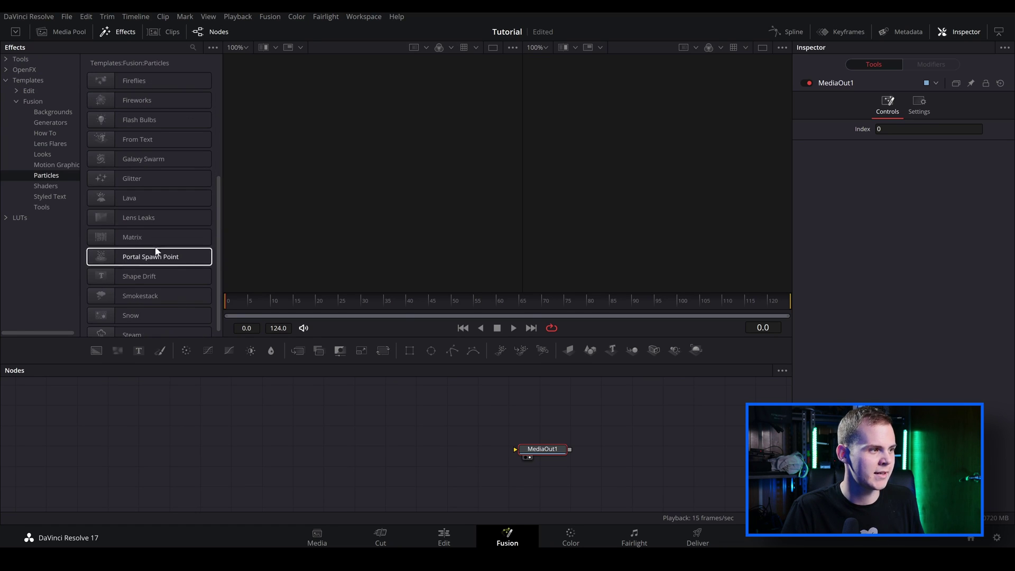
click(127, 237)
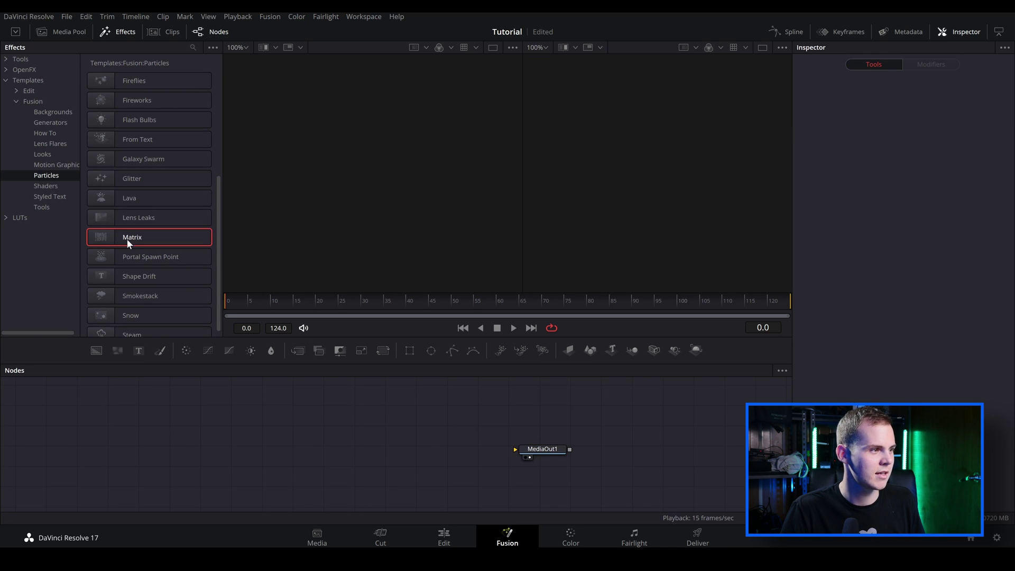
drag(417, 453, 518, 452)
Step: Set the Matrix node's Density to 38.6 and return to the Edit page
key(space)
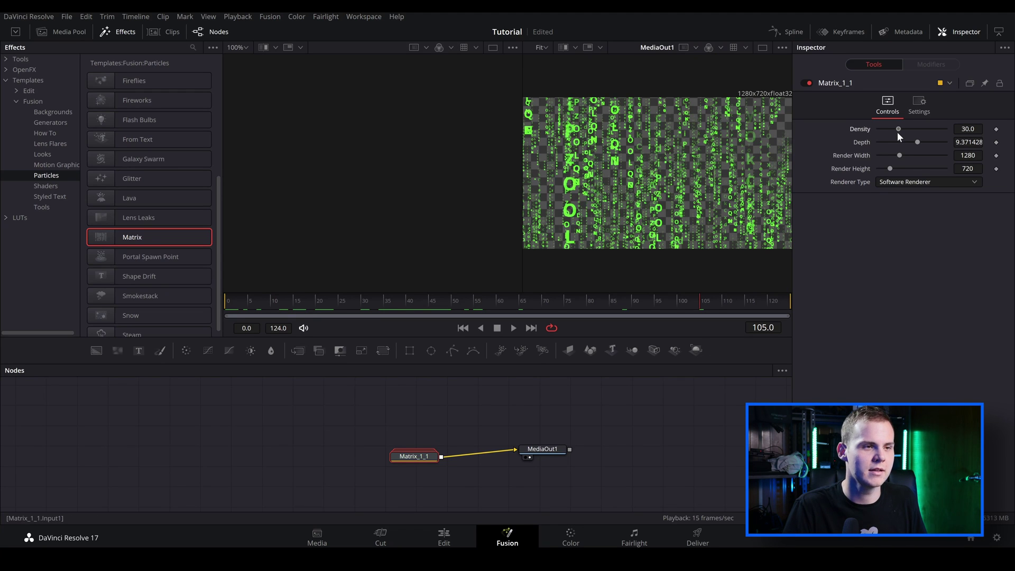
drag(902, 133, 903, 135)
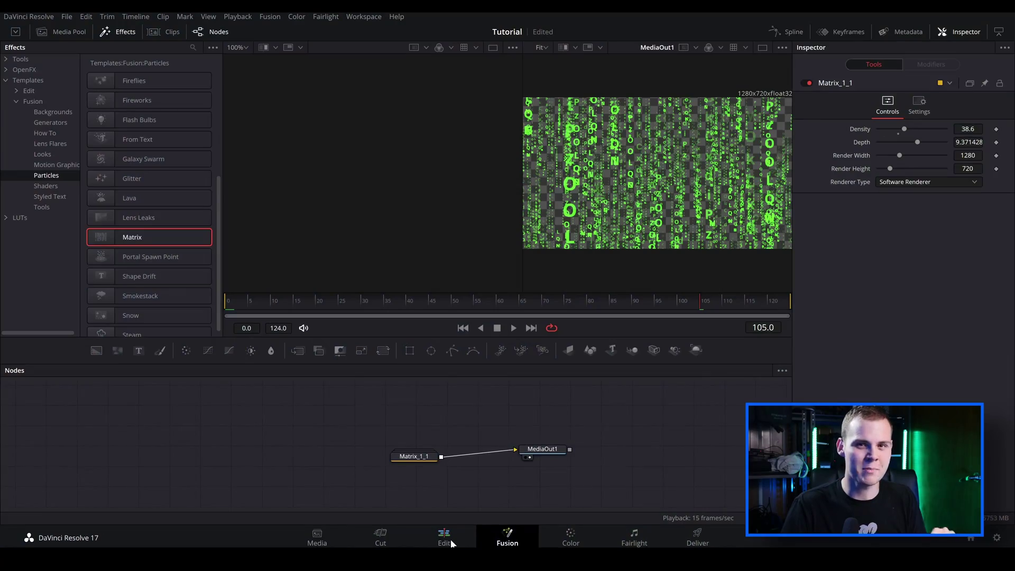
click(451, 544)
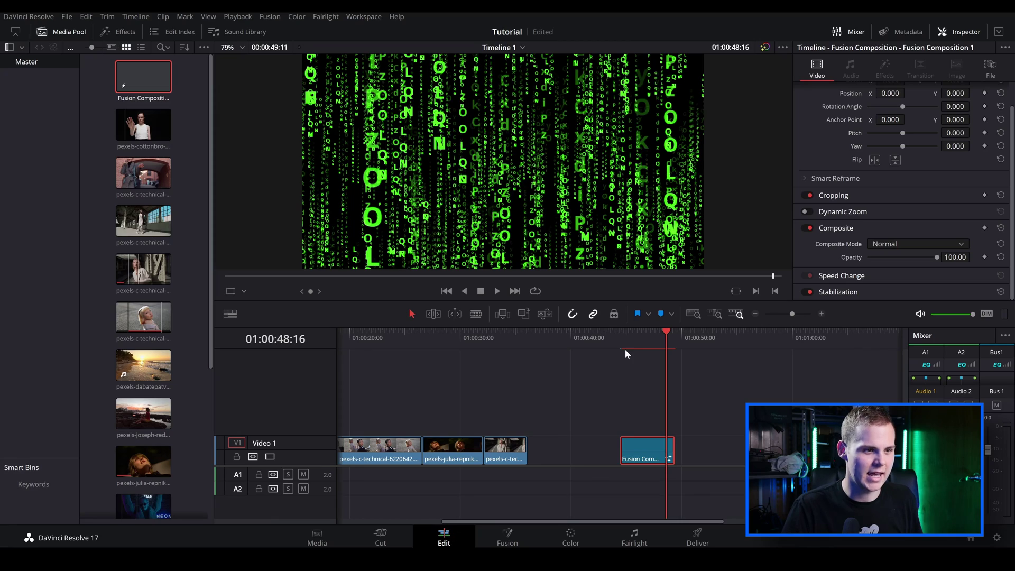
Step: Play back the Matrix composition on the timeline to check the falling-code animation
click(626, 344)
key(space)
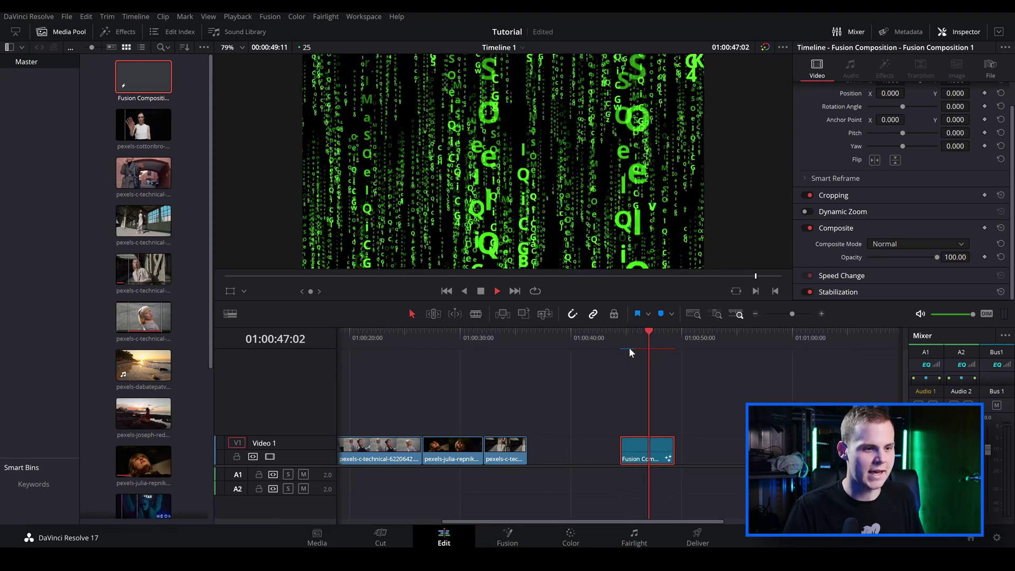
key(space)
click(642, 338)
key(space)
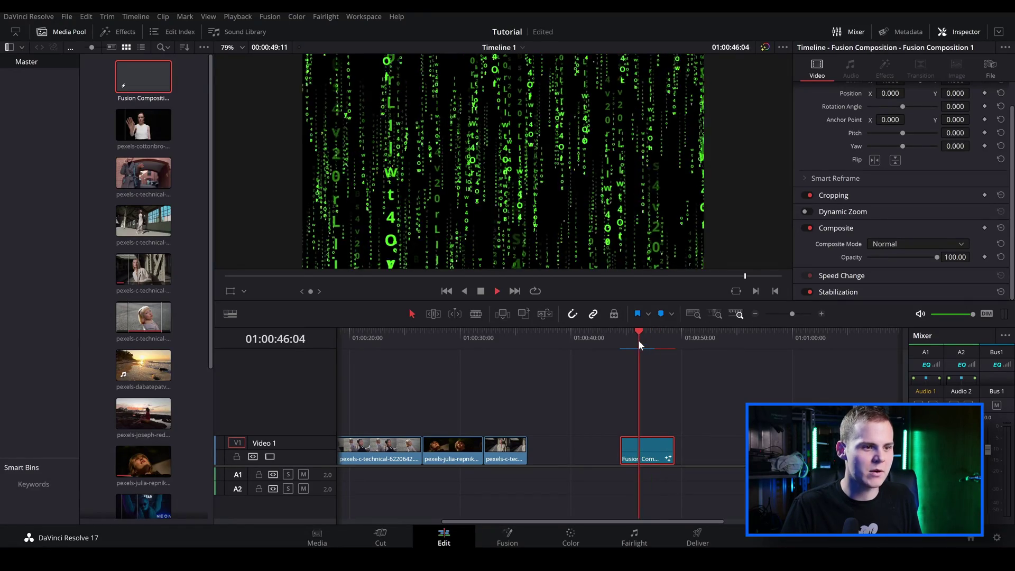
key(space)
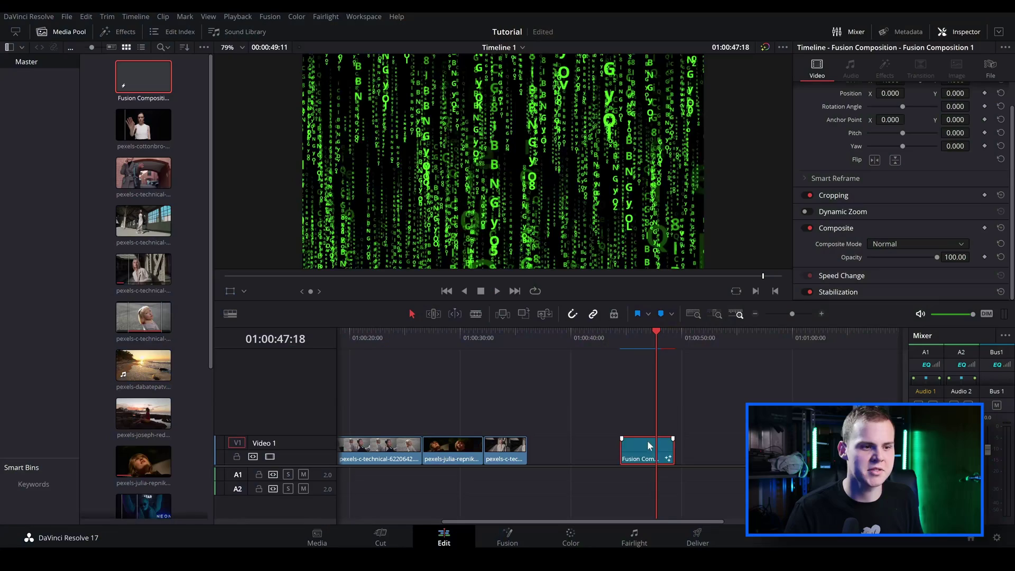
Step: Move the Fusion composition onto Video 2 above the last clip, align their start points and preview the overlay
drag(649, 446, 501, 404)
click(495, 334)
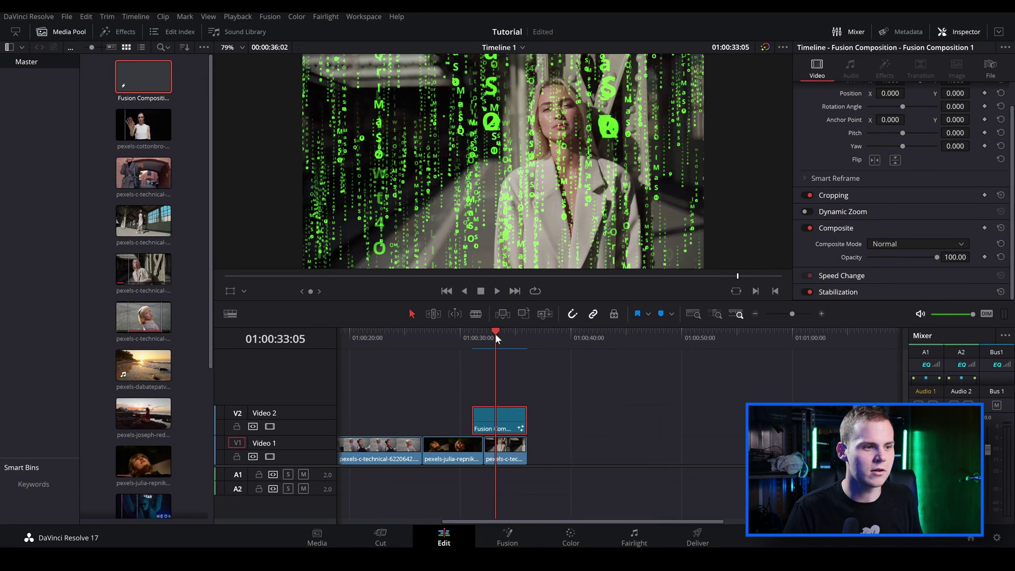
key(space)
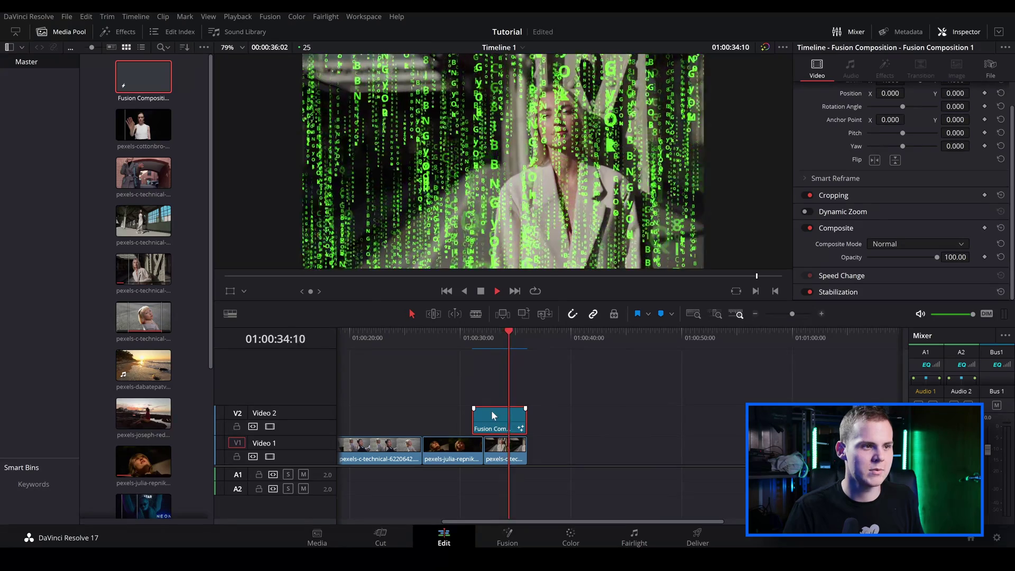
drag(491, 417, 503, 416)
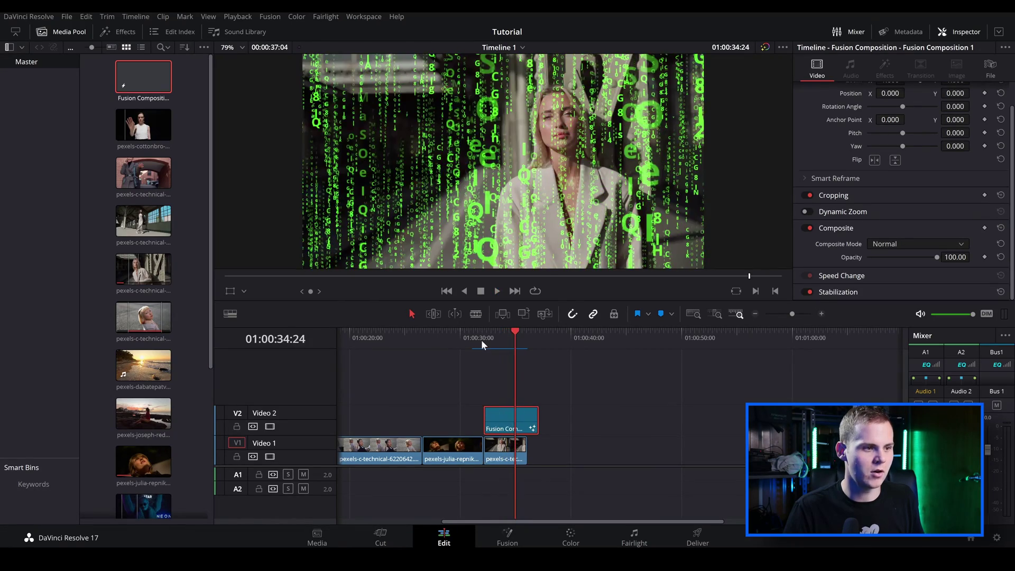
click(481, 339)
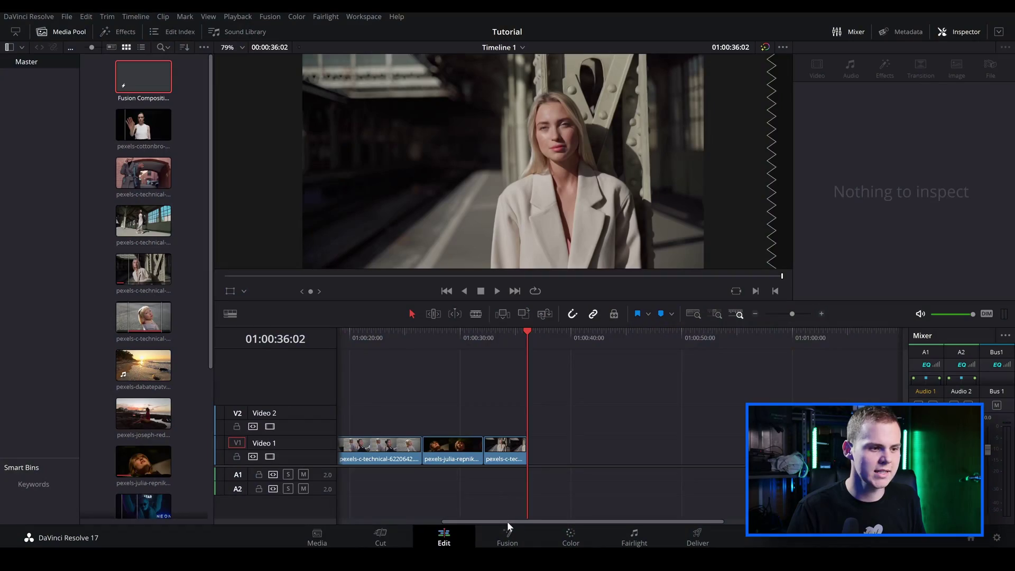
Step: Apply mMatrix Effect 01 from the mMatrix effects to the first clip on Video 1
drag(506, 521, 357, 518)
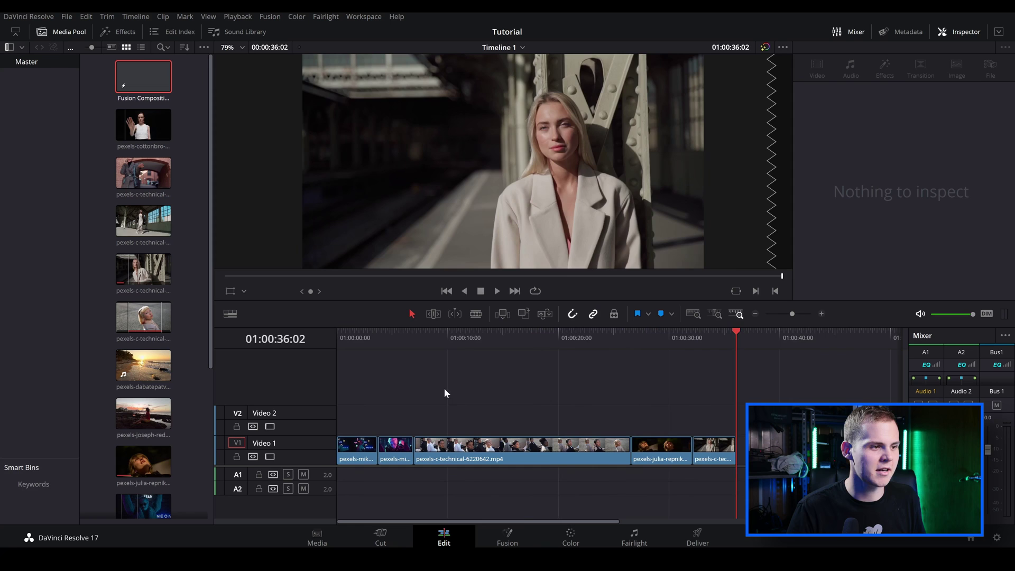
drag(373, 341, 316, 344)
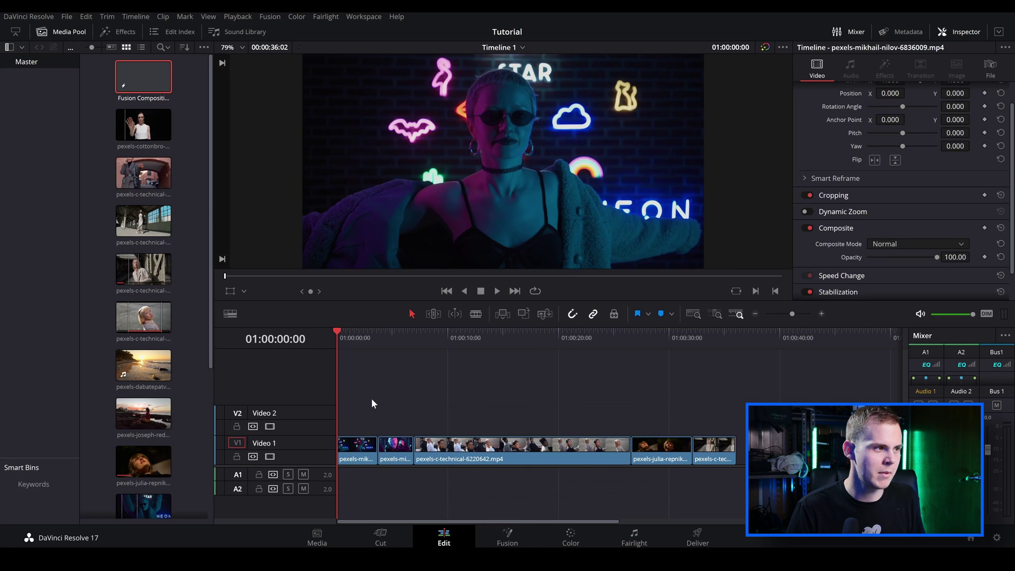
click(117, 33)
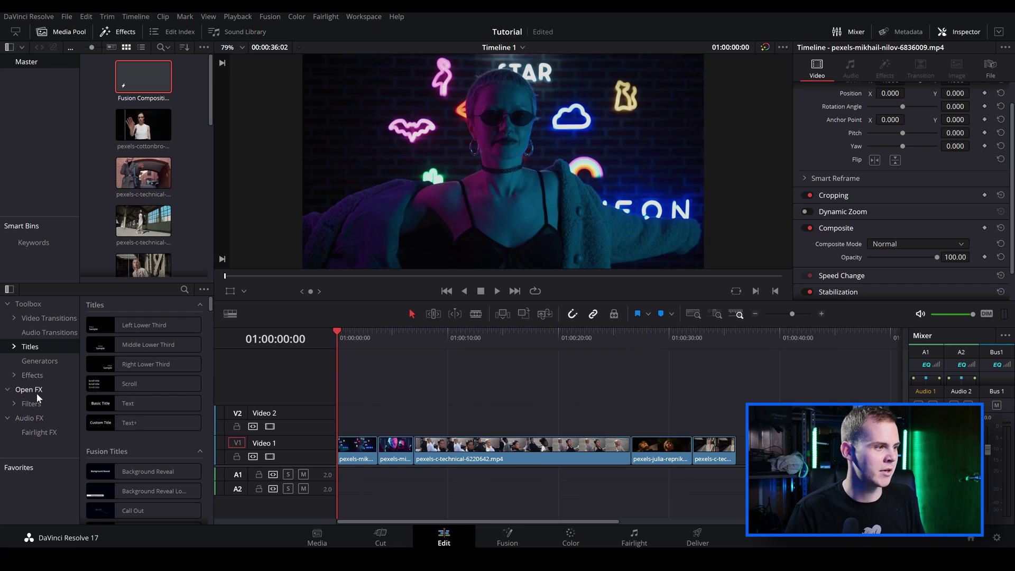
click(36, 376)
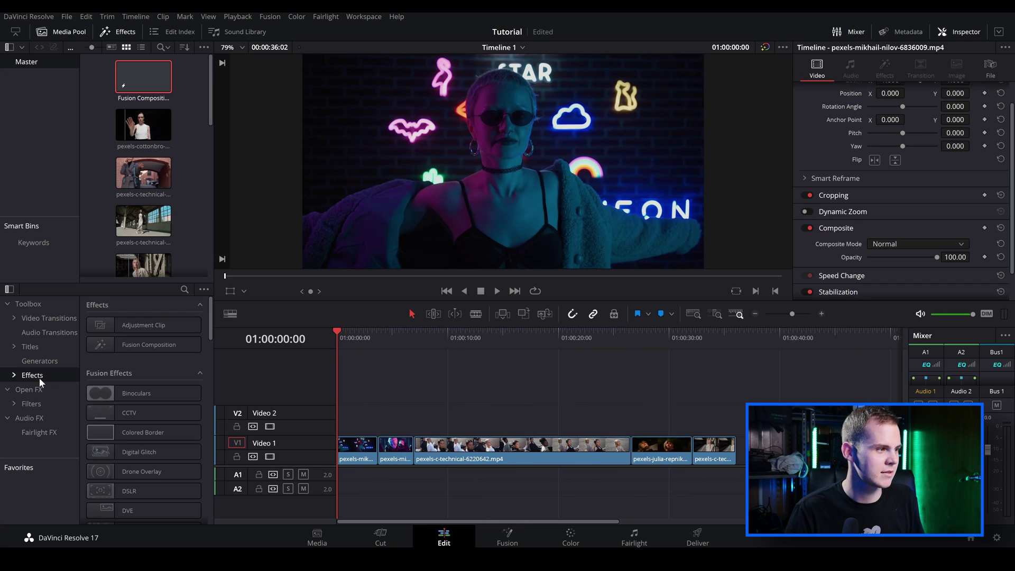
scroll(168, 392, down, 12)
scroll(169, 397, down, 10)
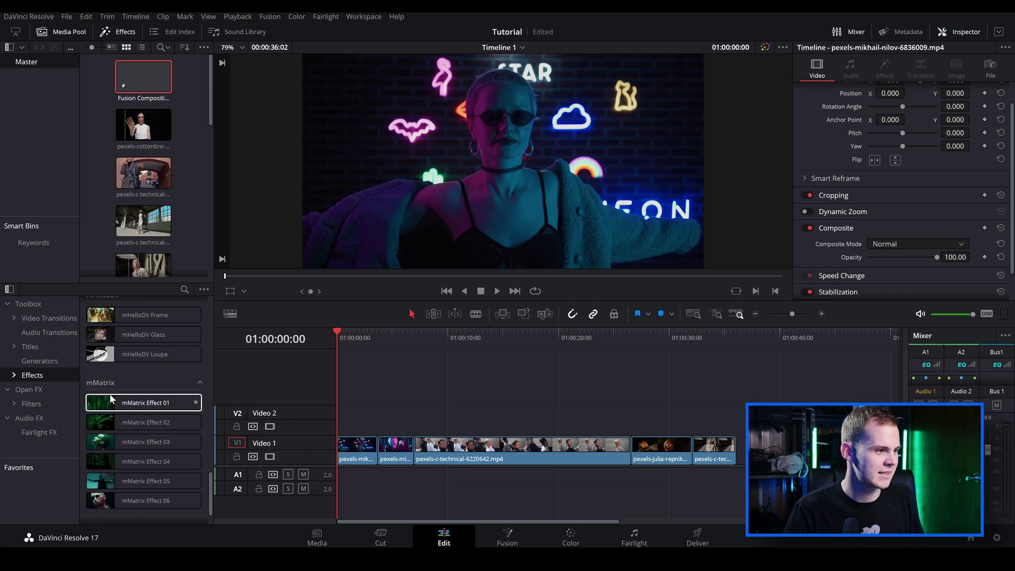
drag(153, 481, 484, 464)
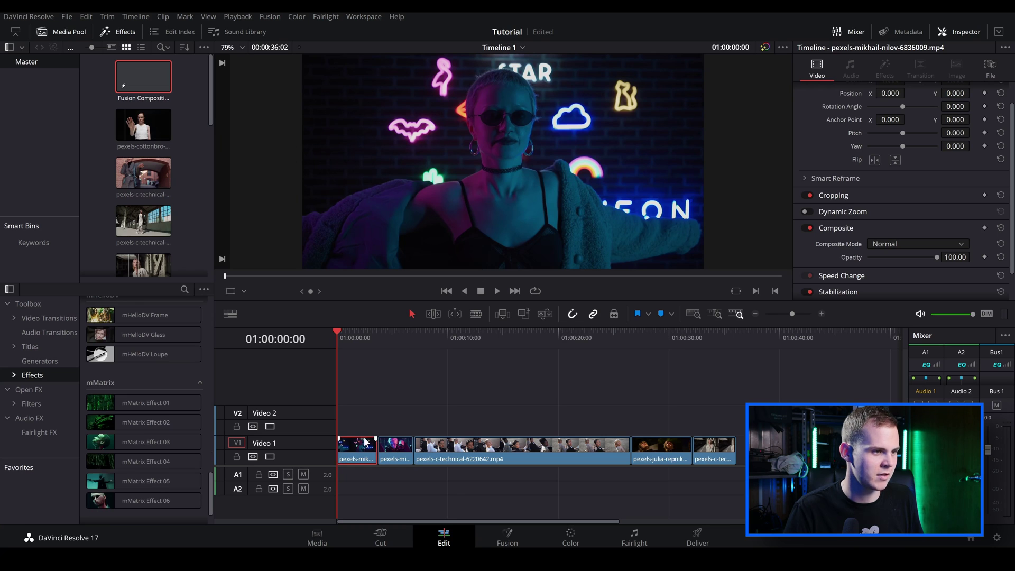
drag(139, 402, 357, 458)
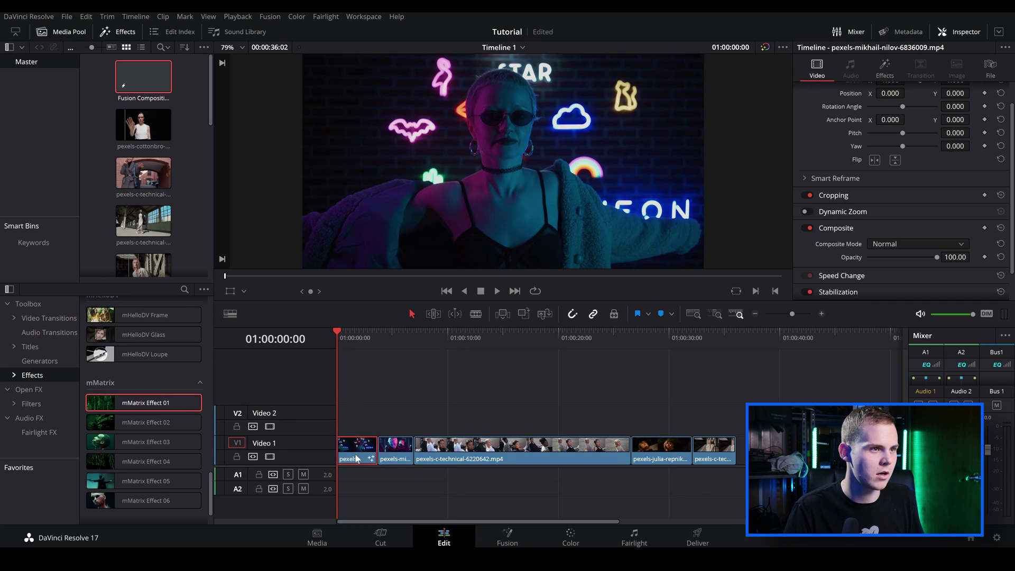
Step: Play back the first clip from the timeline start and inspect the falling digits up close
click(344, 336)
key(Home)
key(space)
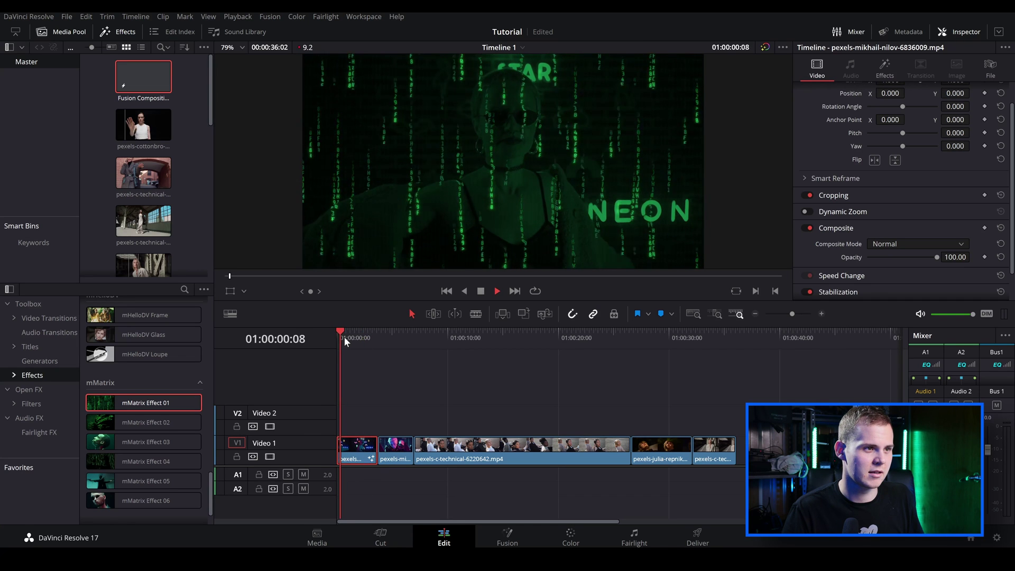
key(space)
scroll(510, 173, up, 1)
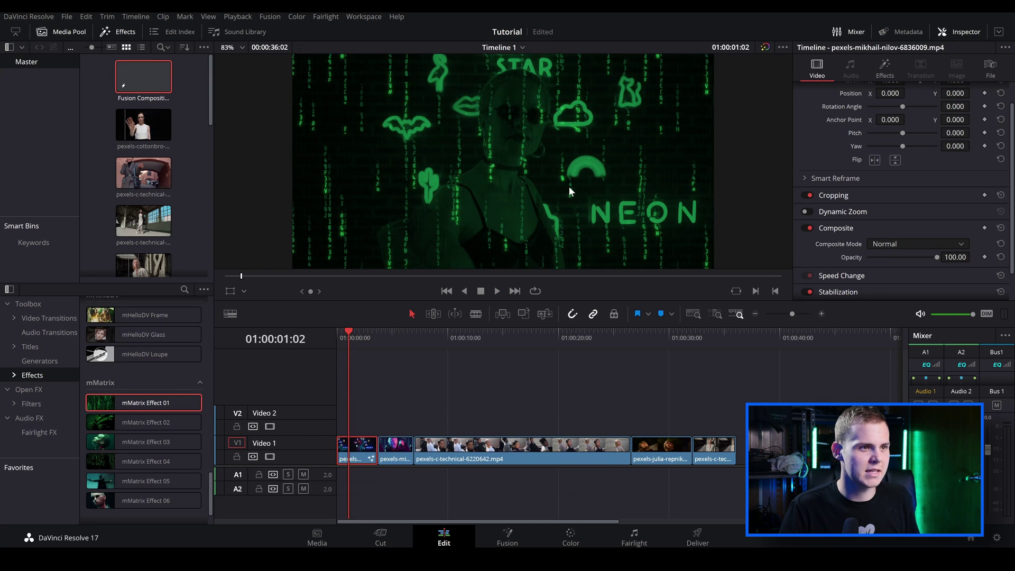
scroll(515, 196, up, 4)
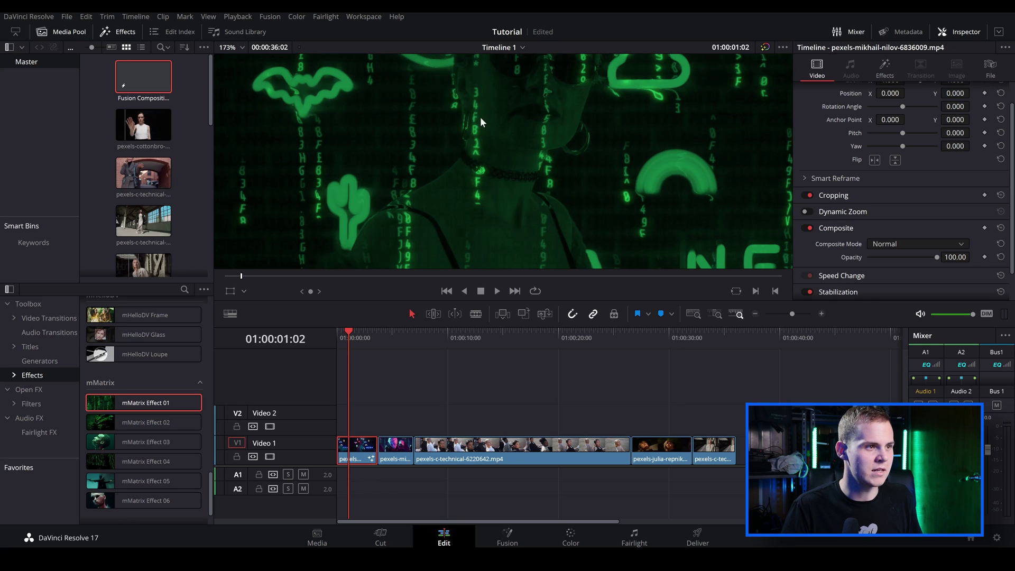
key(space)
key(j)
Step: In mMatrix Effect 01's digit controls, try out Digits Rotation, reset it to 0.0 and set Digits Speed to 0.432
click(880, 74)
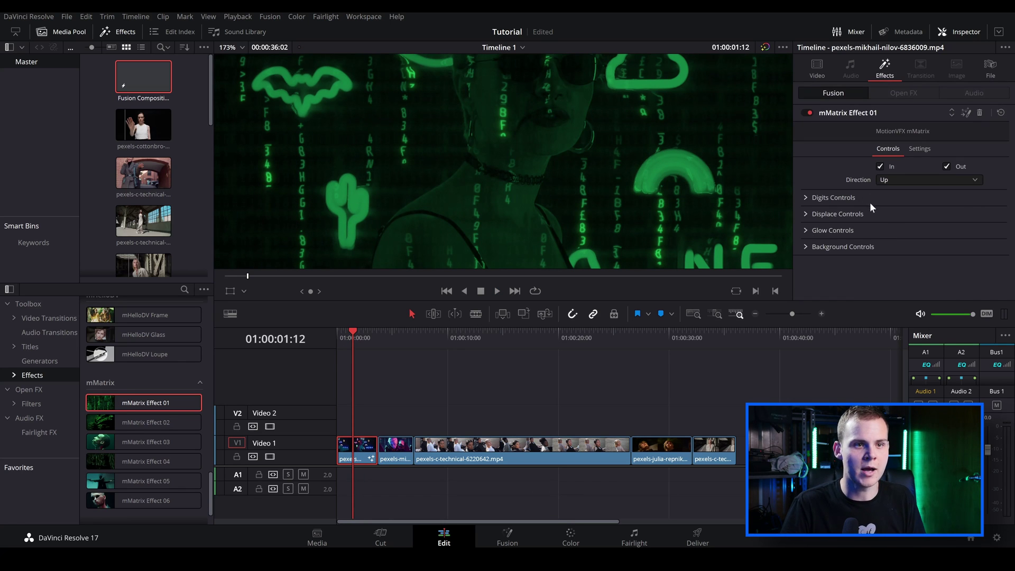
key(Home)
scroll(608, 179, down, 5)
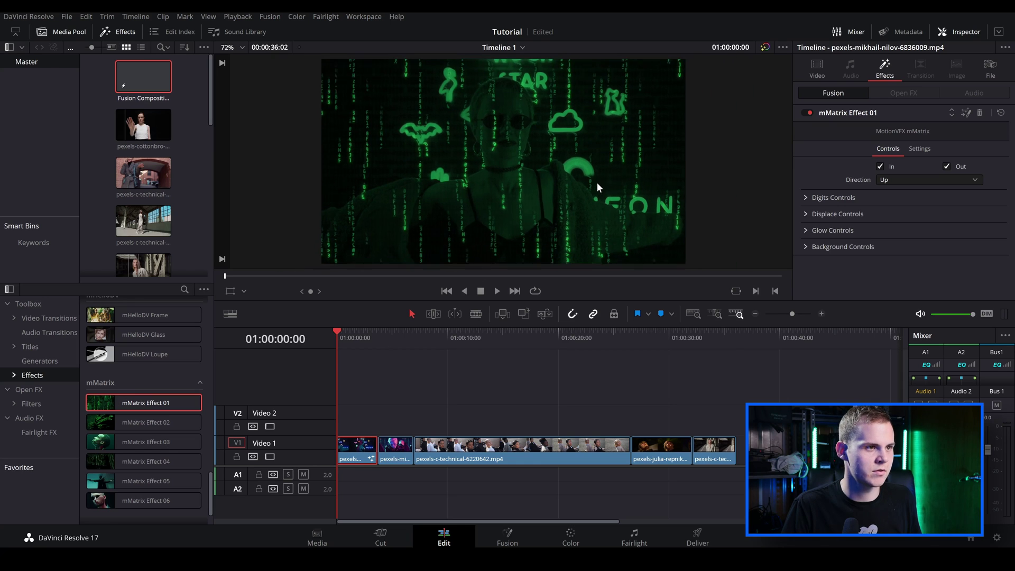
click(805, 198)
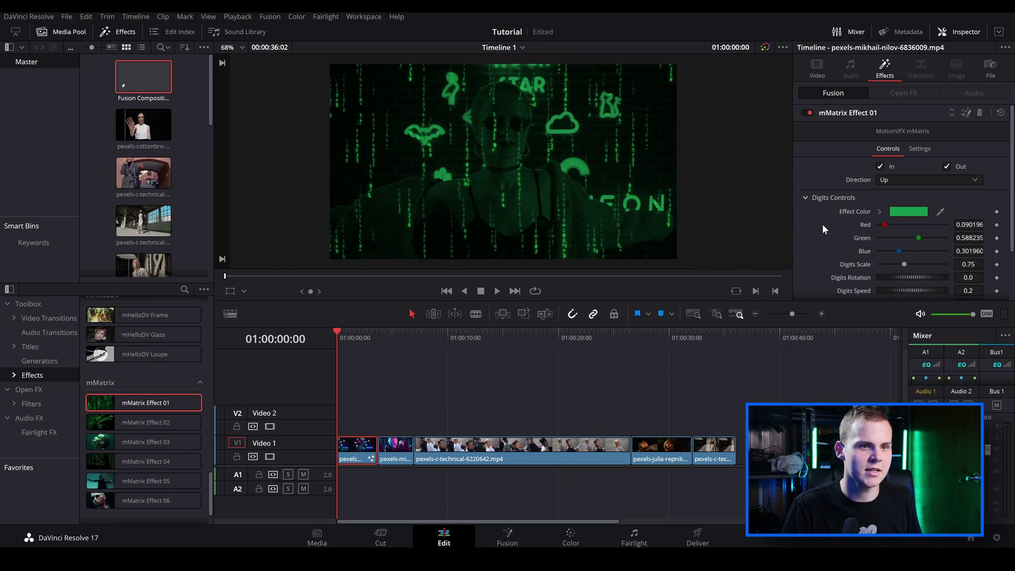
scroll(845, 250, down, 1)
drag(877, 249, 899, 252)
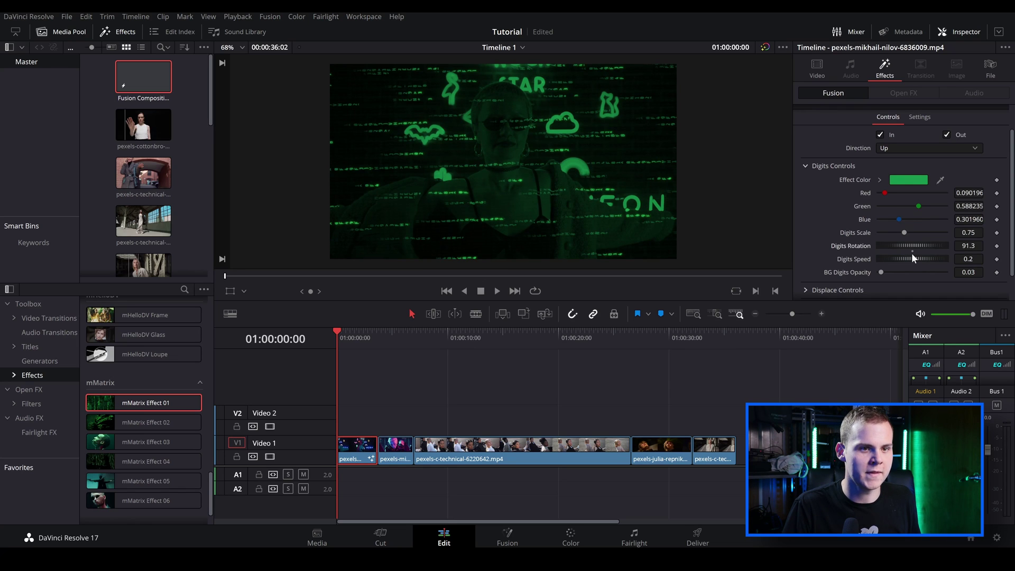
mouse_move(912, 250)
mouse_down()
mouse_move(876, 267)
mouse_move(907, 261)
mouse_up()
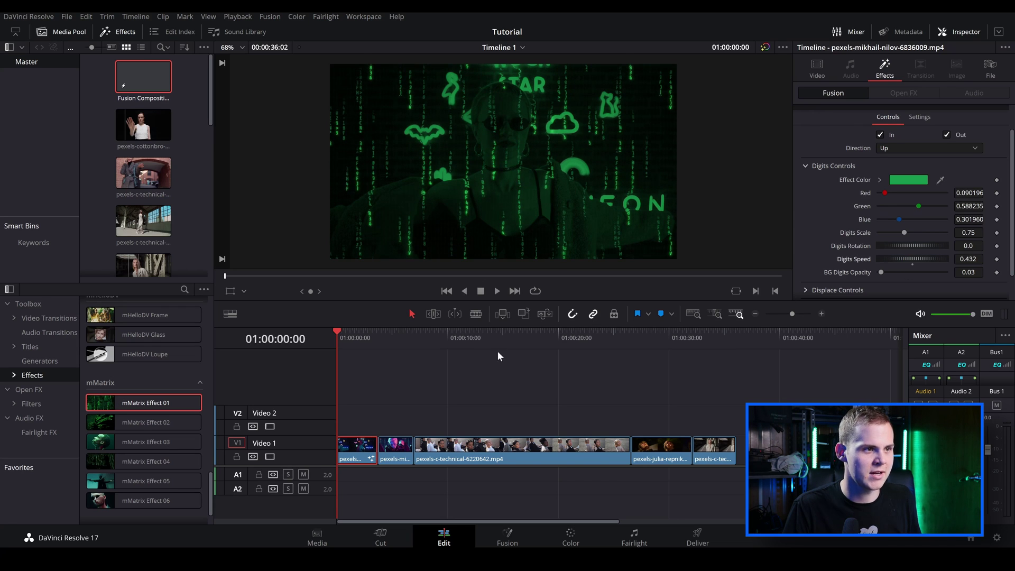
Step: Play back the first clip with the new digit speed, and examine the background digits opacity and displacement settings up close
key(space)
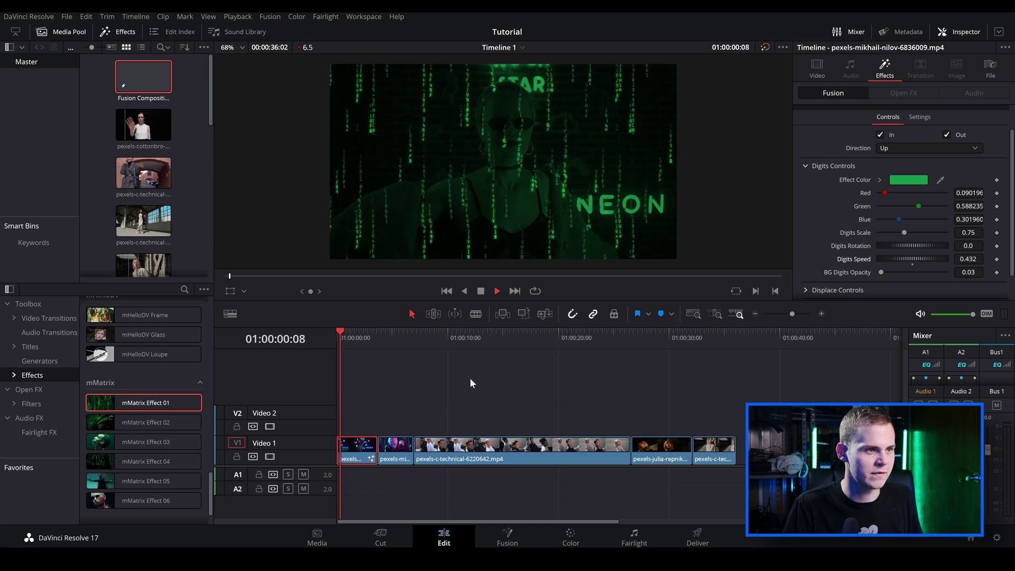
key(space)
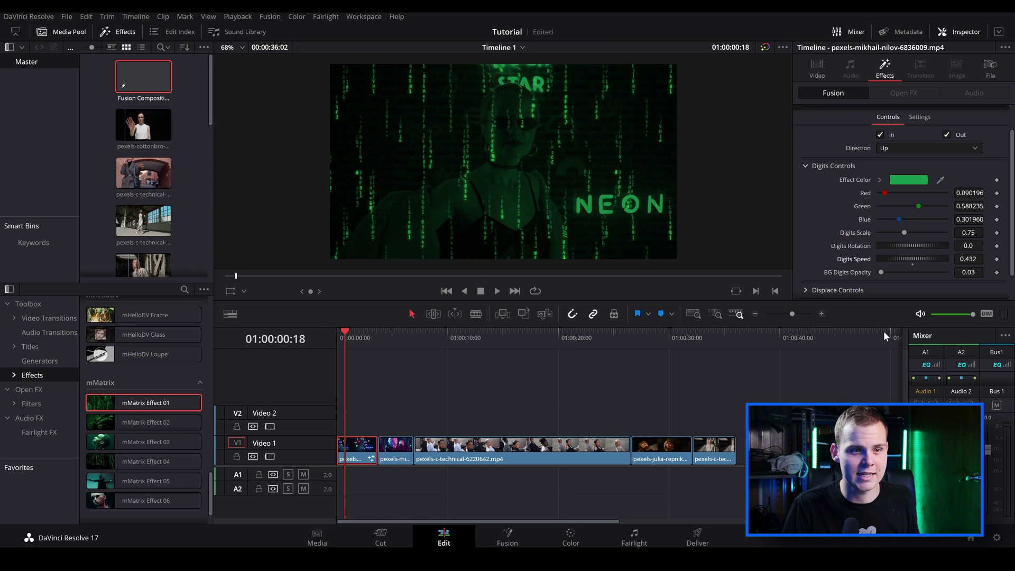
scroll(532, 189, up, 5)
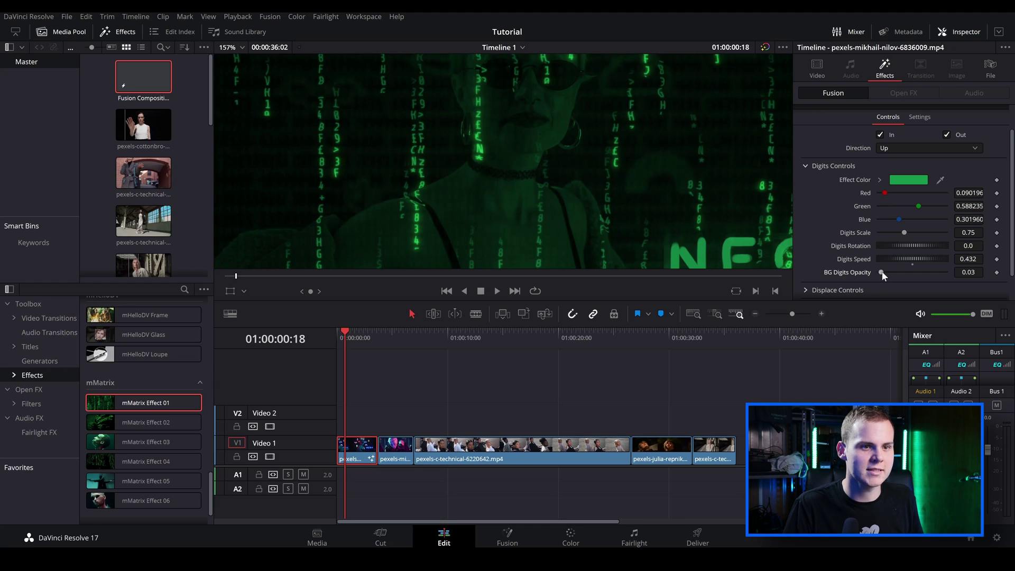
mouse_move(883, 271)
mouse_down()
mouse_move(906, 274)
mouse_move(880, 277)
mouse_up()
scroll(838, 268, down, 2)
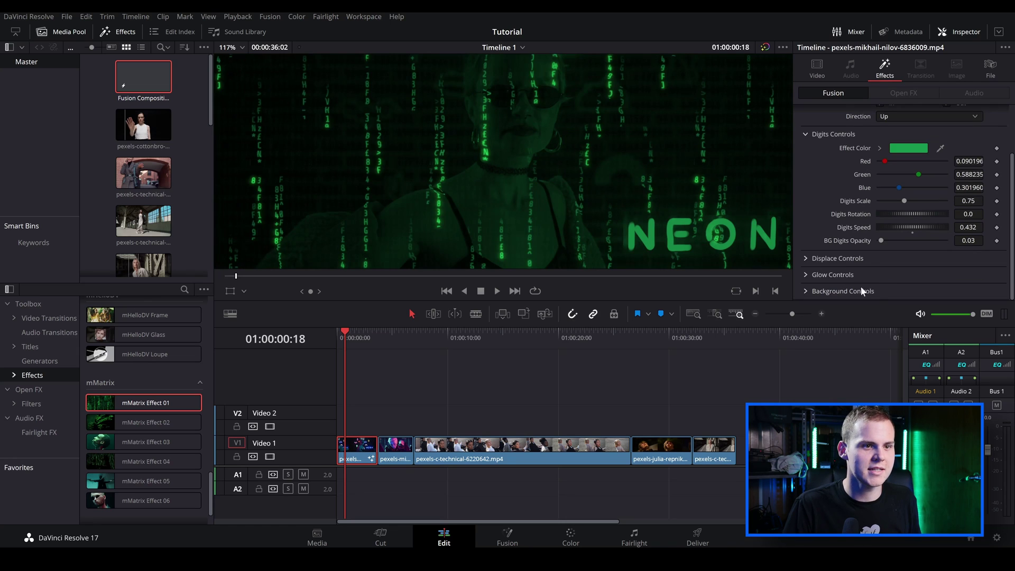
click(805, 258)
scroll(841, 268, down, 2)
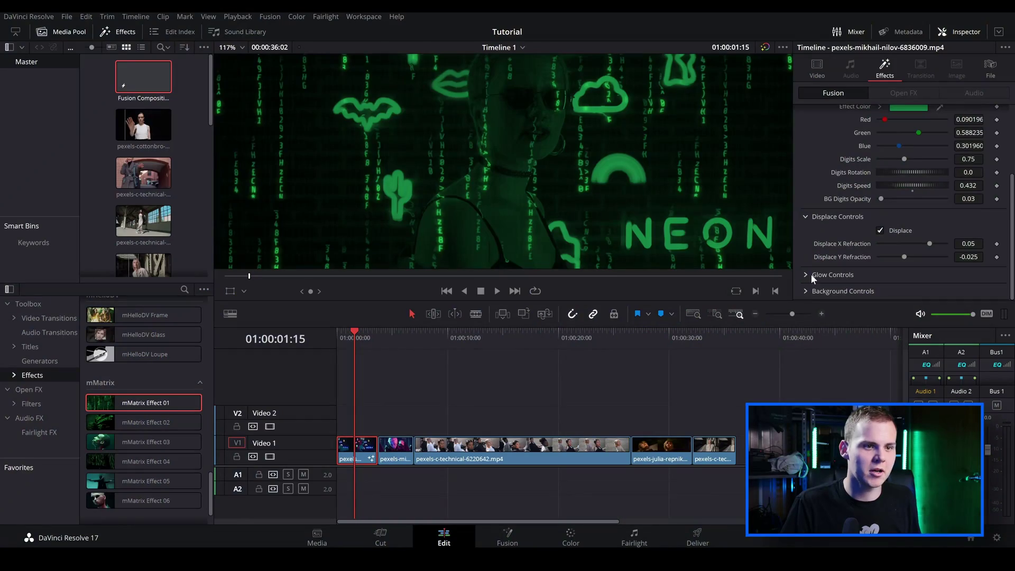
Step: Keep Glow enabled on mMatrix Effect 01 and set Glow Opacity to 0.795, Spread 0.142, Threshold 0.126 and HV Ratio 0.17
click(808, 273)
scroll(873, 274, down, 3)
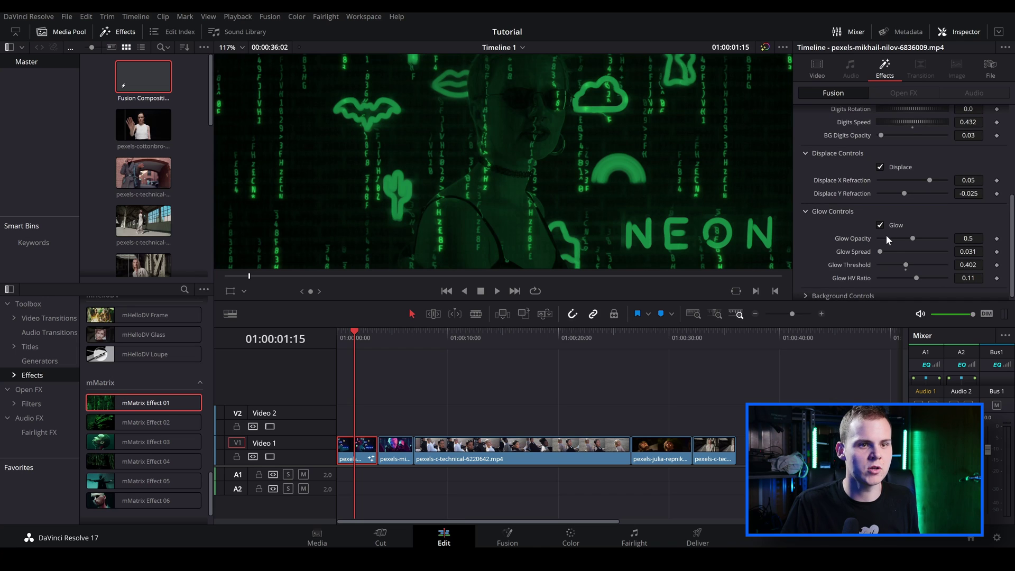
click(879, 224)
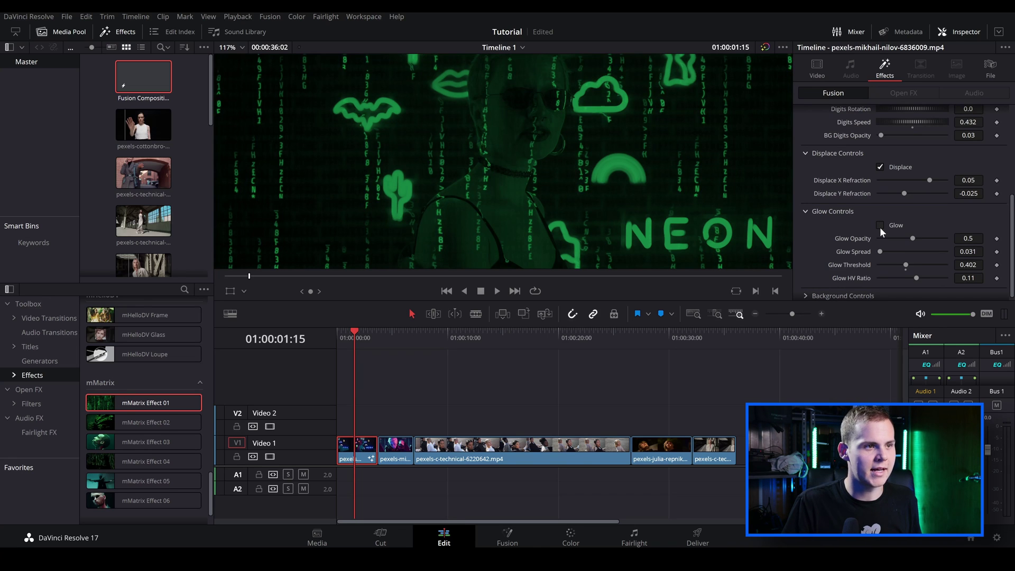
click(880, 226)
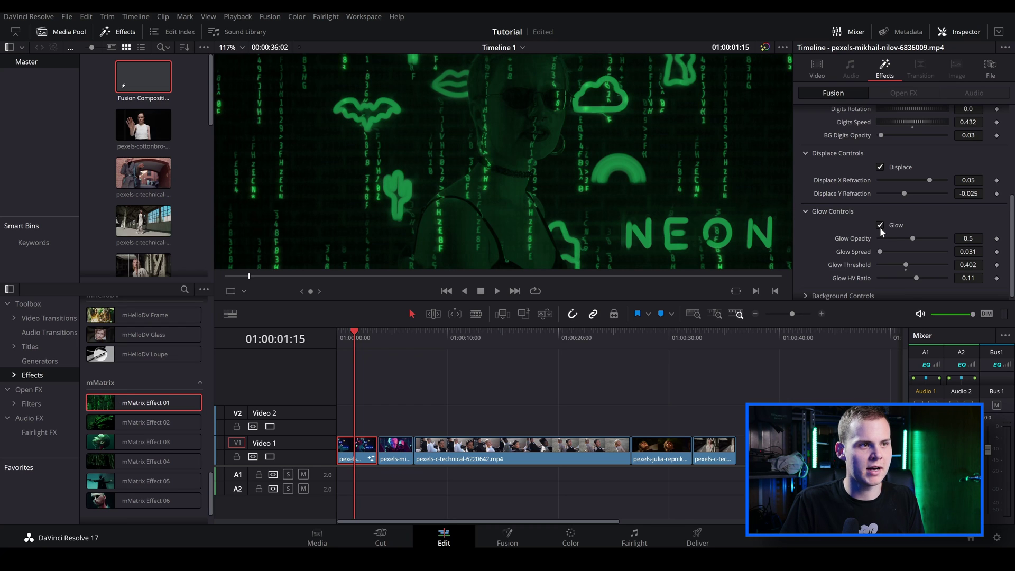
click(880, 226)
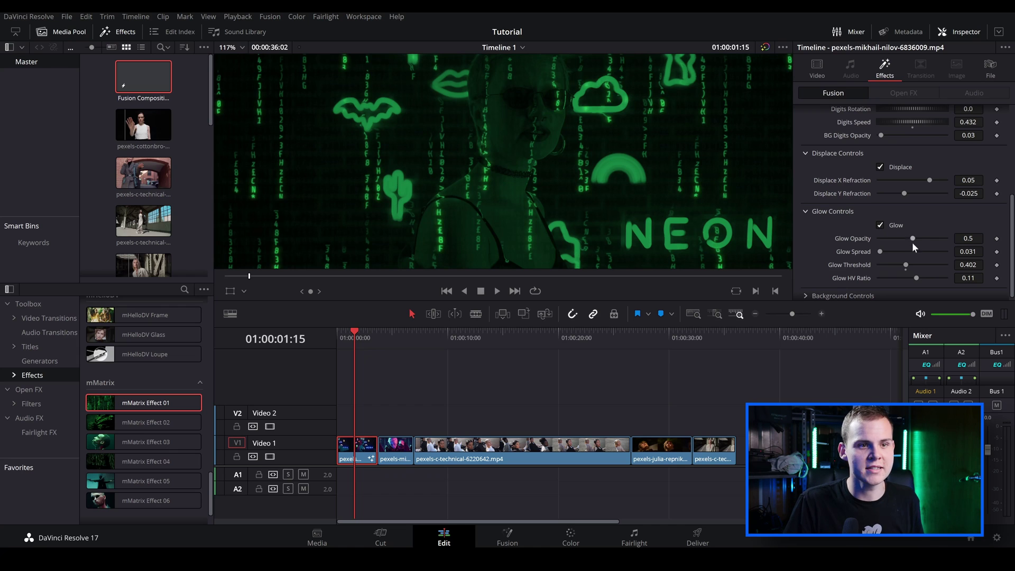
drag(919, 239, 918, 277)
scroll(849, 290, down, 1)
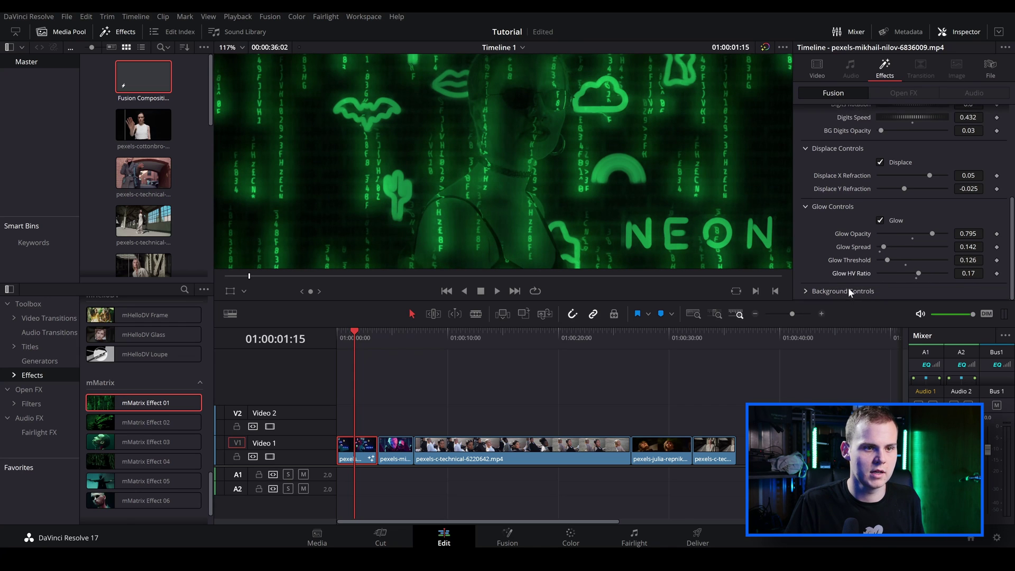
Step: Animate the BG Colorization of the first clip's mMatrix Effect 01 with keyframes, ending at 1.0
click(805, 291)
scroll(818, 256, down, 2)
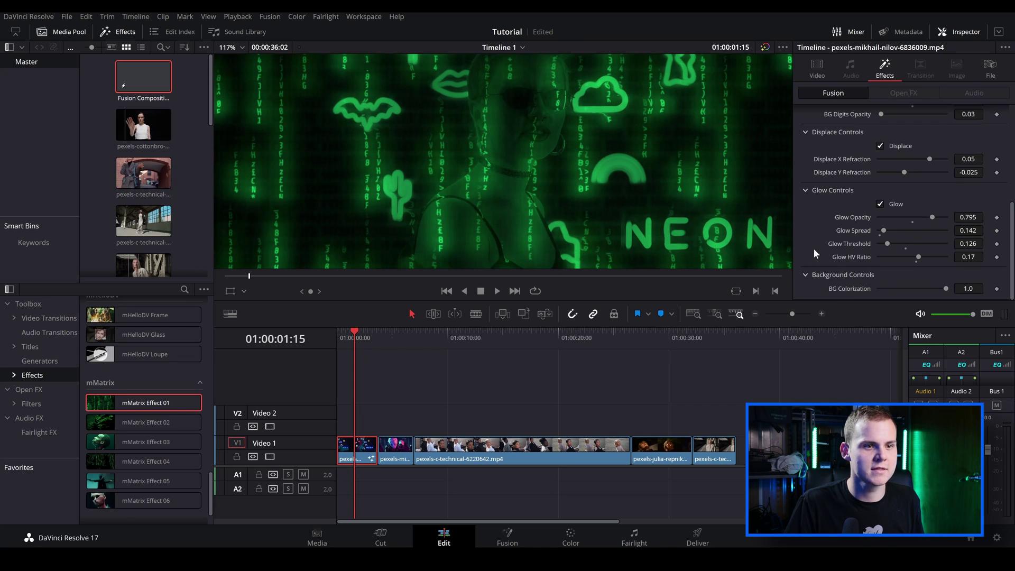
drag(946, 289, 854, 297)
Step: Apply mMatrix Effect 02 to the second clip, preview it and select that clip for adjustment
key(shift+z)
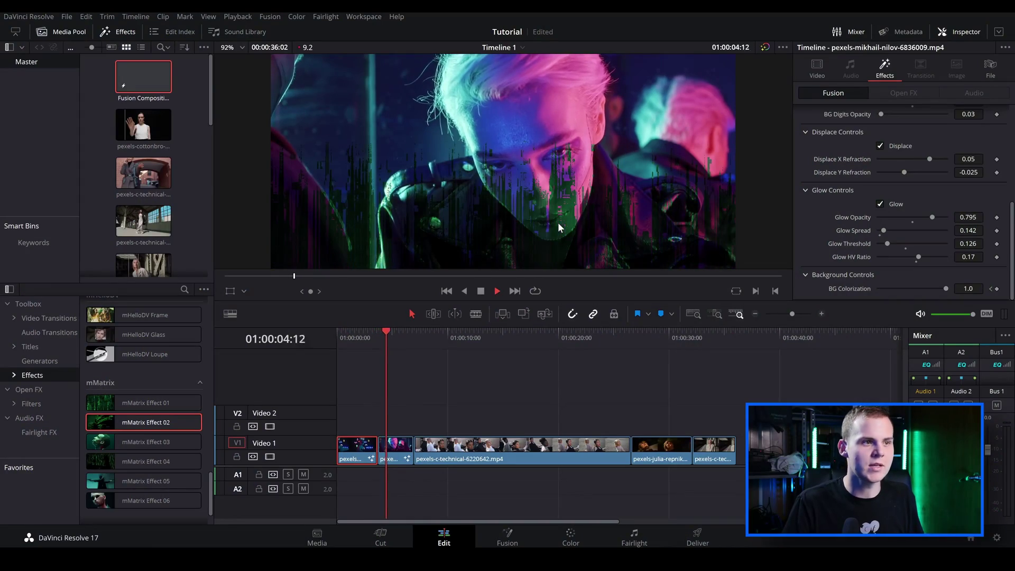
key(space)
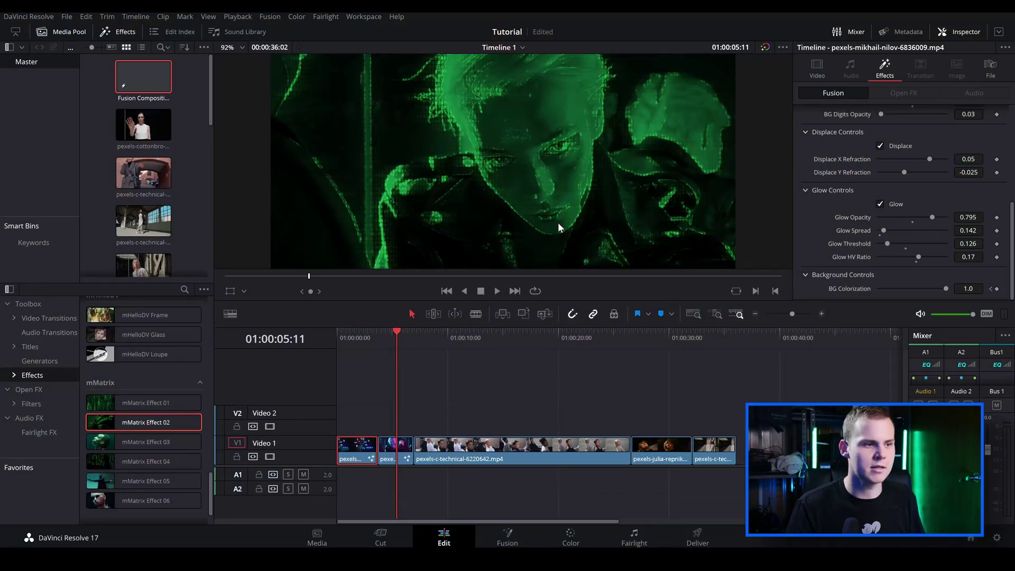
click(396, 446)
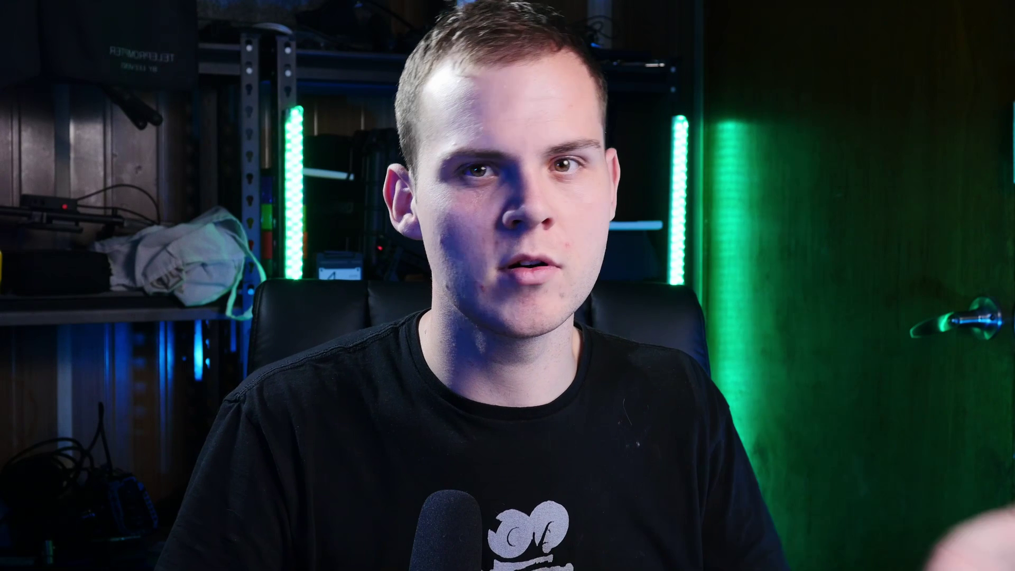
Step: Set mMatrix Effect 02's Digits Speed to 0.461 and Highlight Opacity to 0.693
click(806, 198)
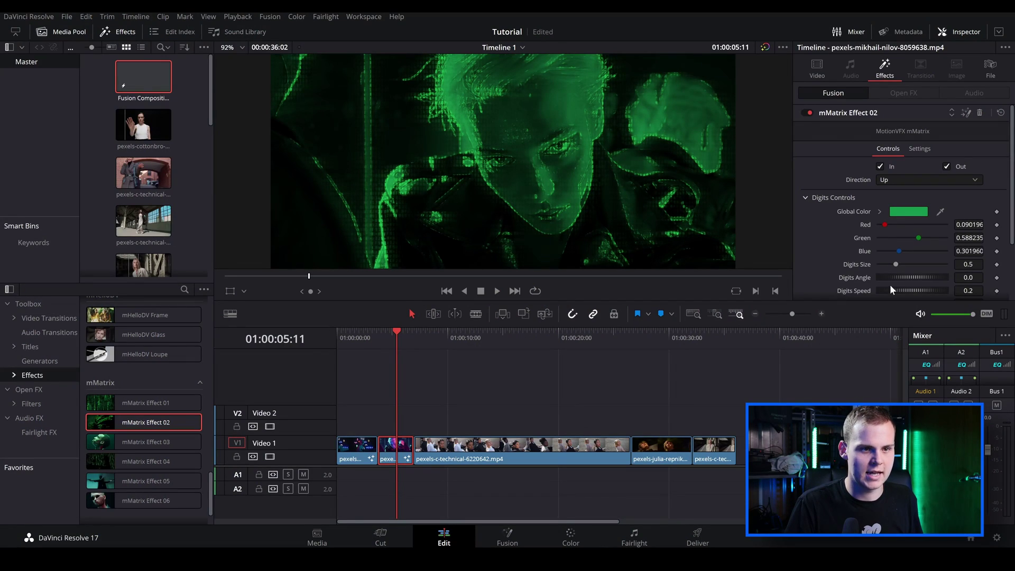
scroll(835, 283, down, 2)
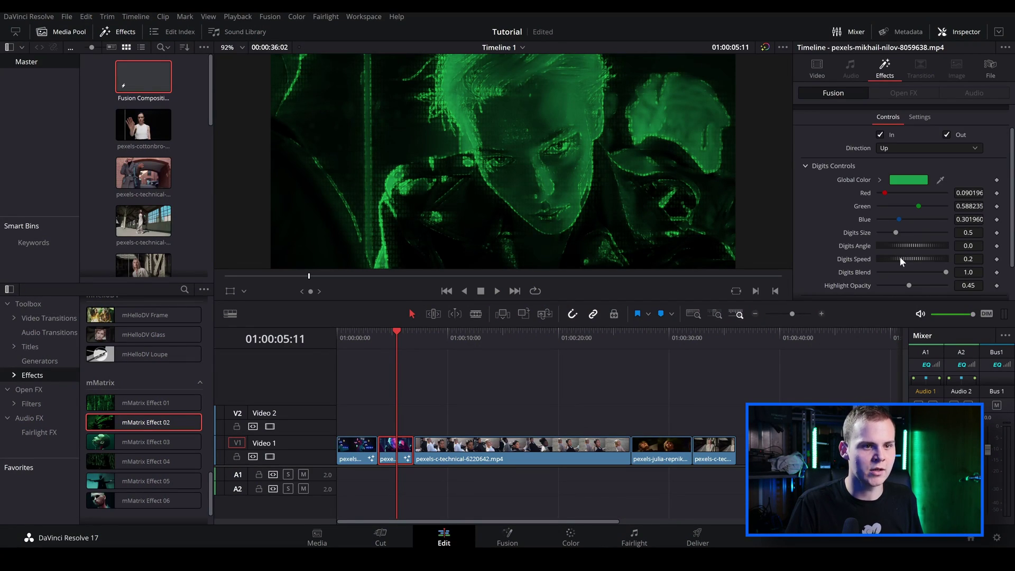
drag(899, 261, 925, 285)
scroll(806, 256, down, 3)
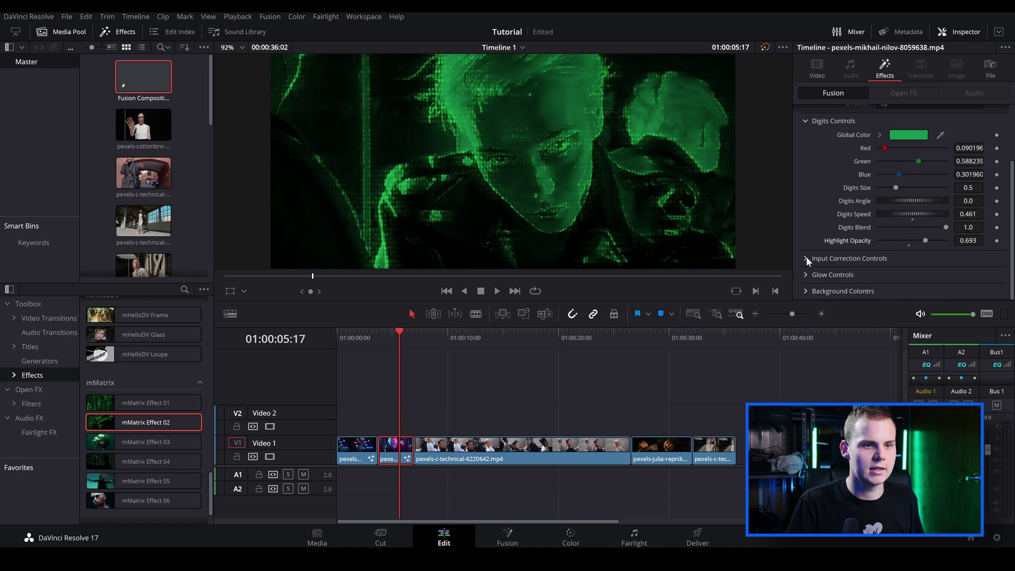
Step: Set Contrast 1.0, Gain 0.0, Gamma 0.77, Lift 0.92, Glow Opacity 0.756, Spread 0.583, Threshold 0.283, HV Ratio 0.19 and BG Colorization 0.0 on Effect 02
click(805, 258)
scroll(878, 275, down, 2)
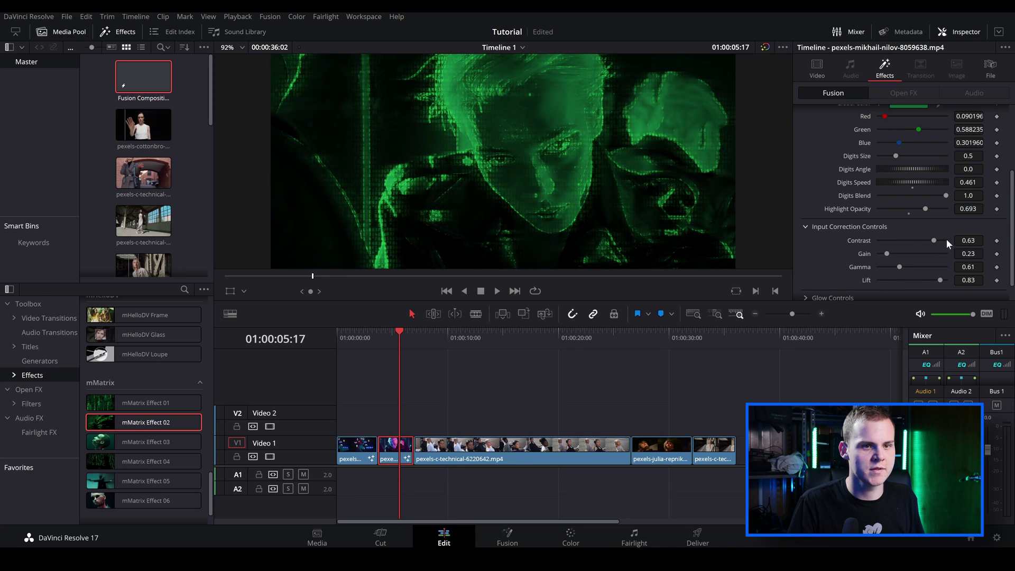
drag(935, 243, 886, 285)
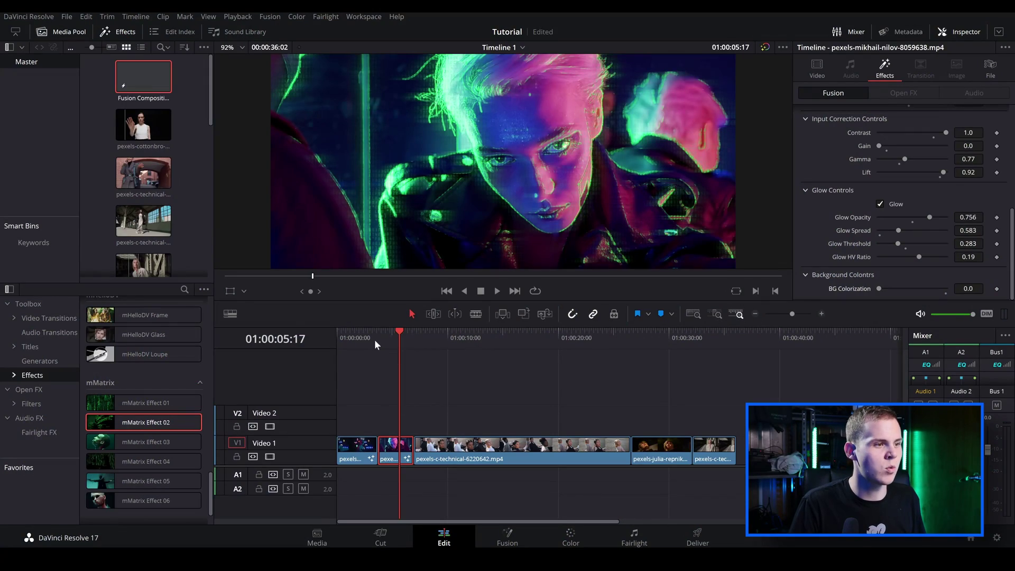
Step: Play back the second clip from its beginning to review the adjusted mMatrix Effect 02
click(377, 341)
key(space)
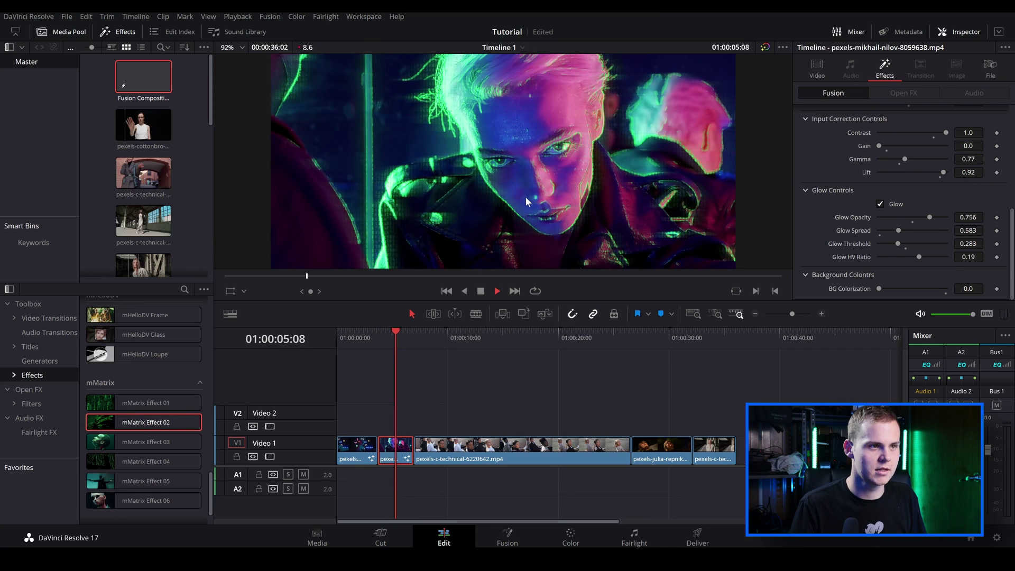
Step: Apply mMatrix Effect 05 to the third clip, pexels-c-technical-6220642.mp4, and preview it from the clip's start
key(space)
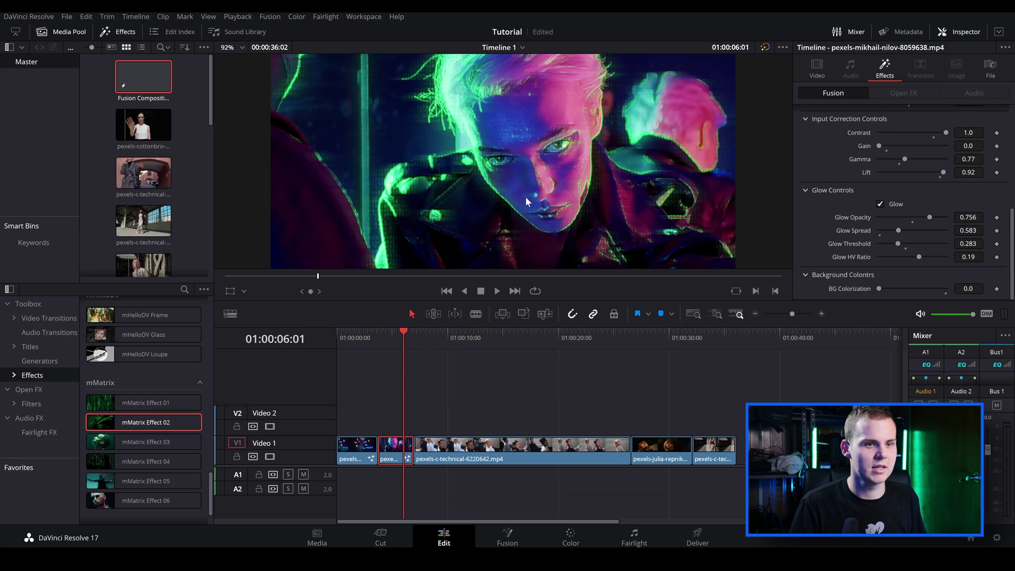
key(space)
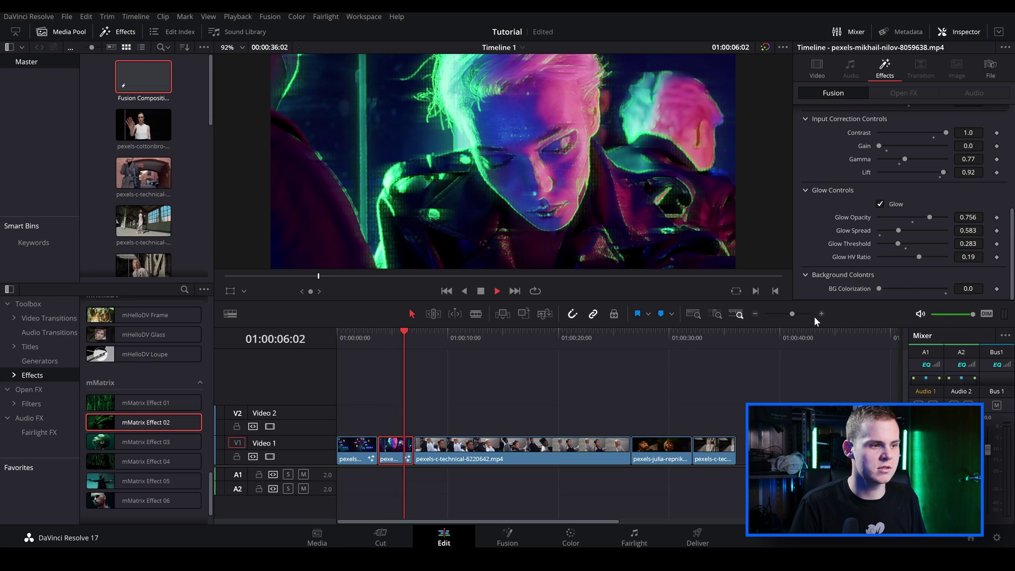
click(516, 338)
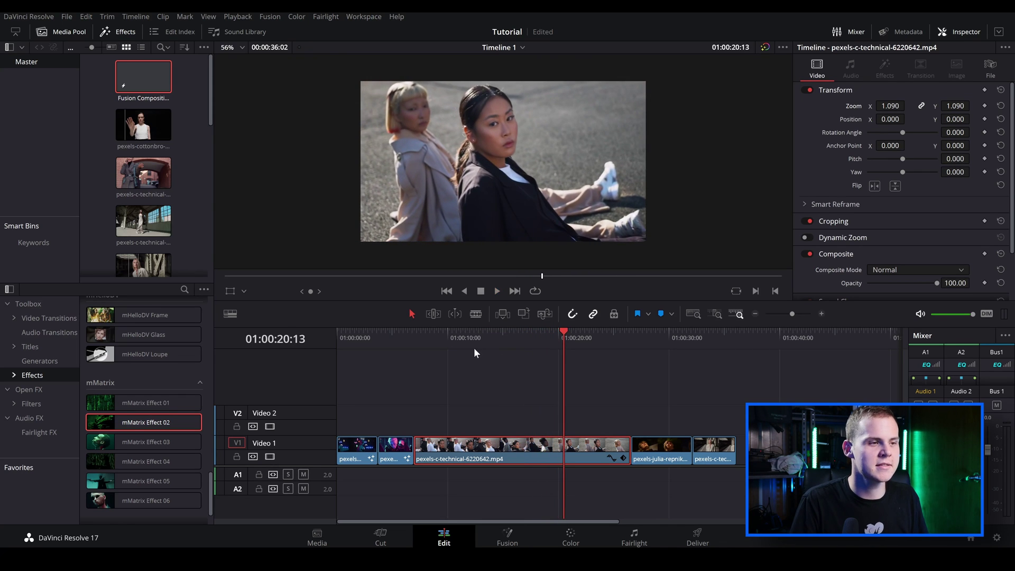
click(414, 337)
scroll(159, 423, down, 2)
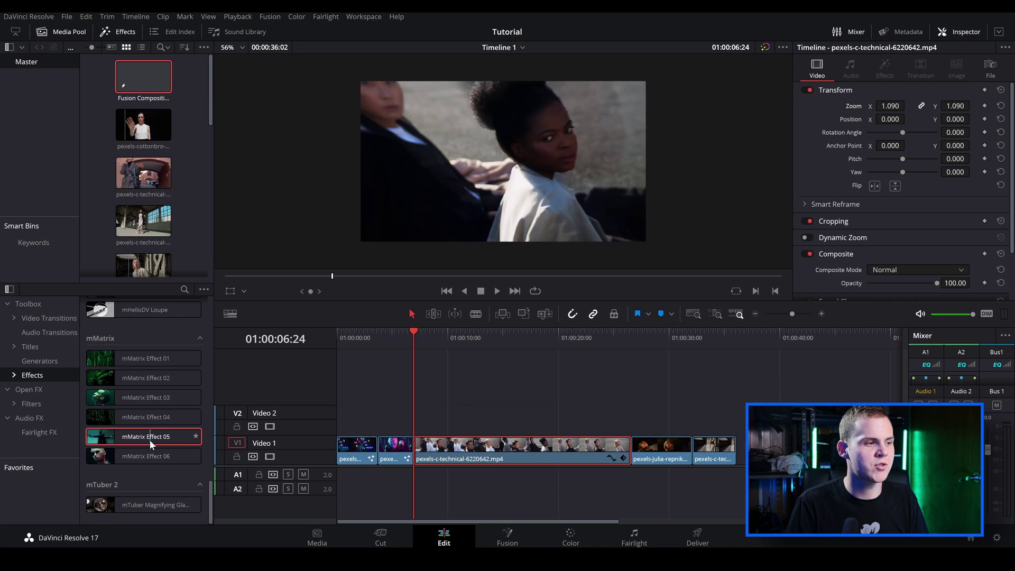
drag(149, 439, 447, 453)
key(space)
key(space)
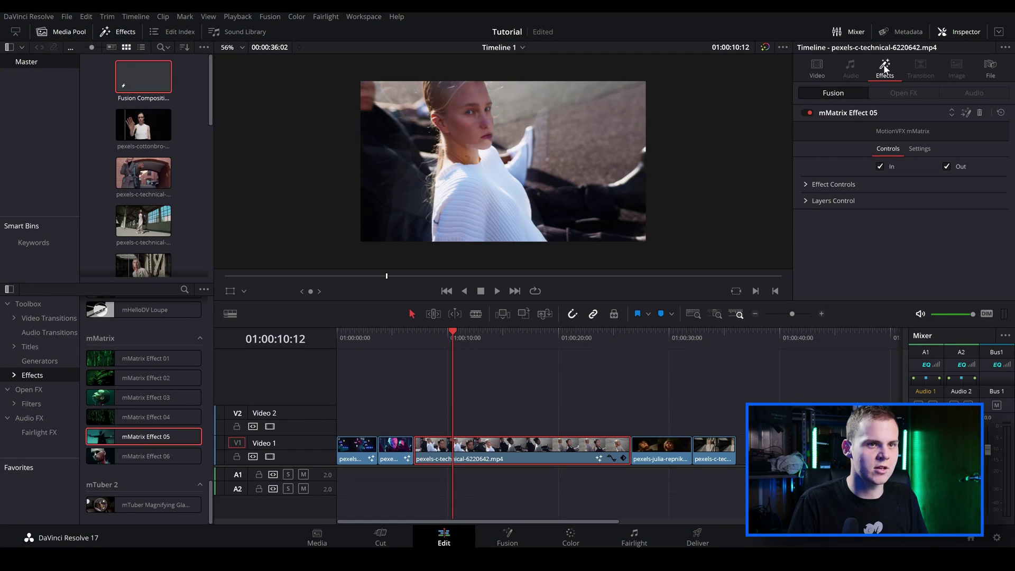
Step: Try an Effect Center X of 0.624 on mMatrix Effect 05 and reset the effect to its defaults
click(804, 185)
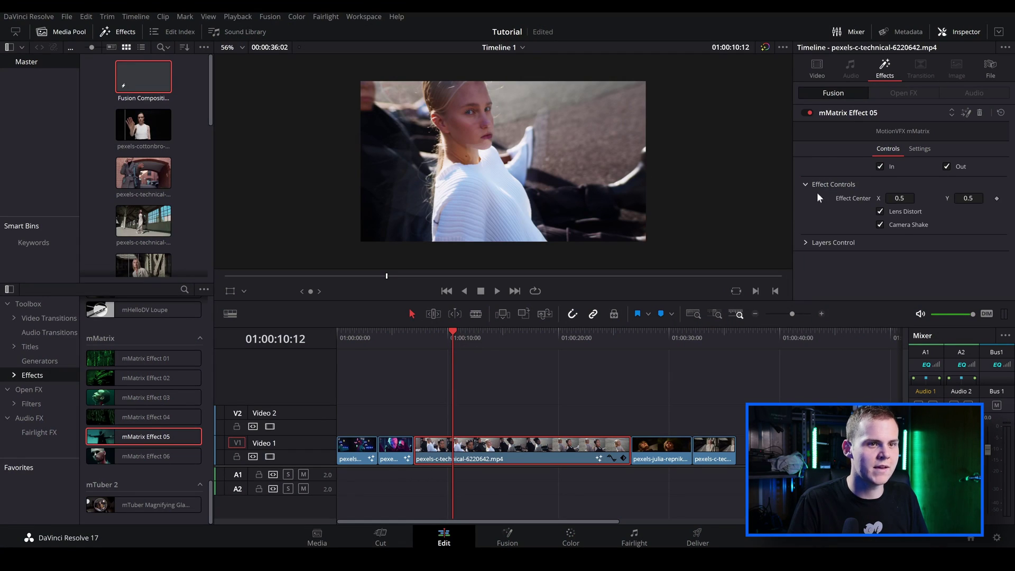
drag(899, 197, 984, 213)
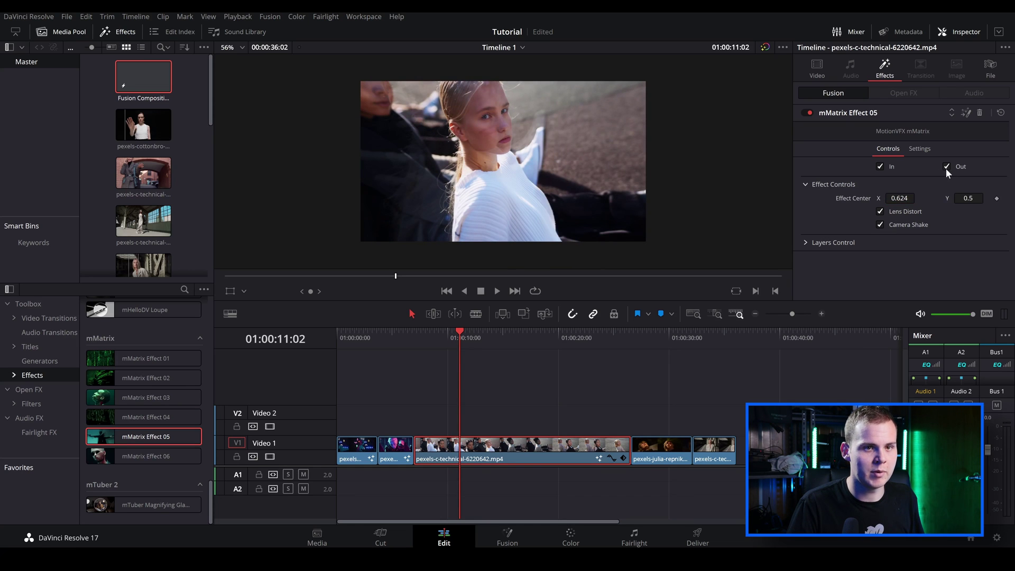
click(1000, 114)
click(807, 185)
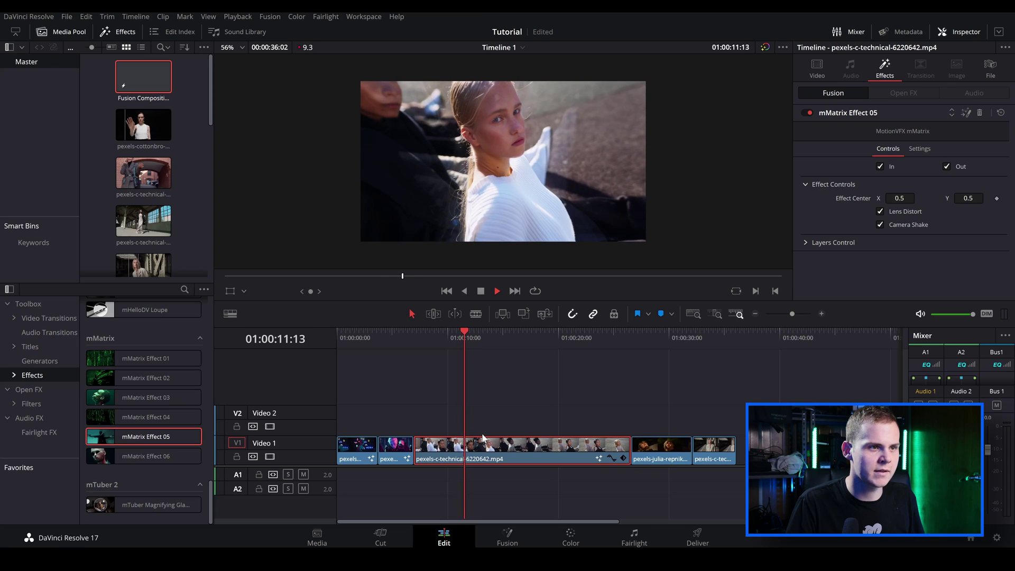
Step: Turn off Lens Distort for mMatrix Effect 05 and play back the third clip to check the change
key(space)
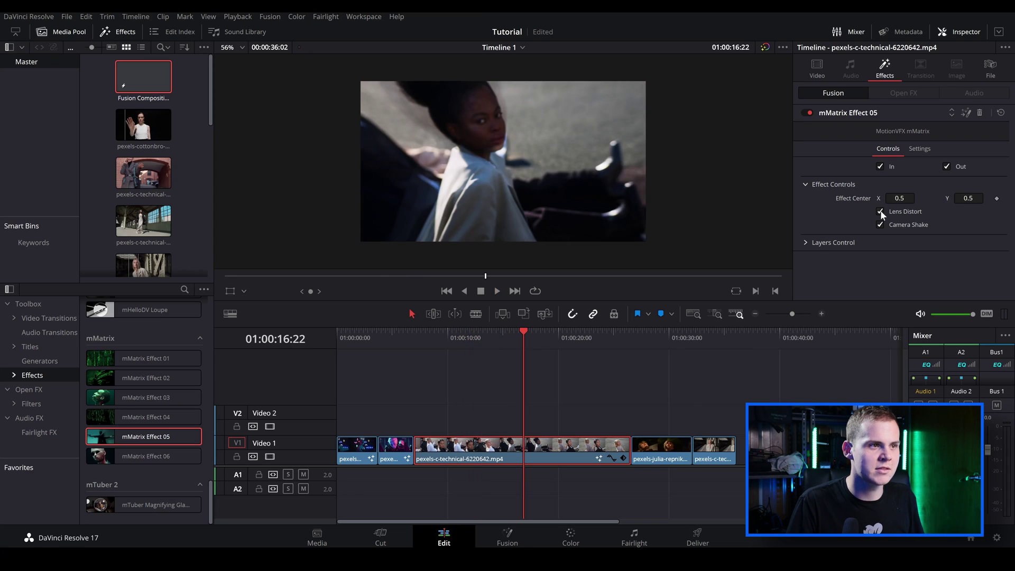
click(880, 211)
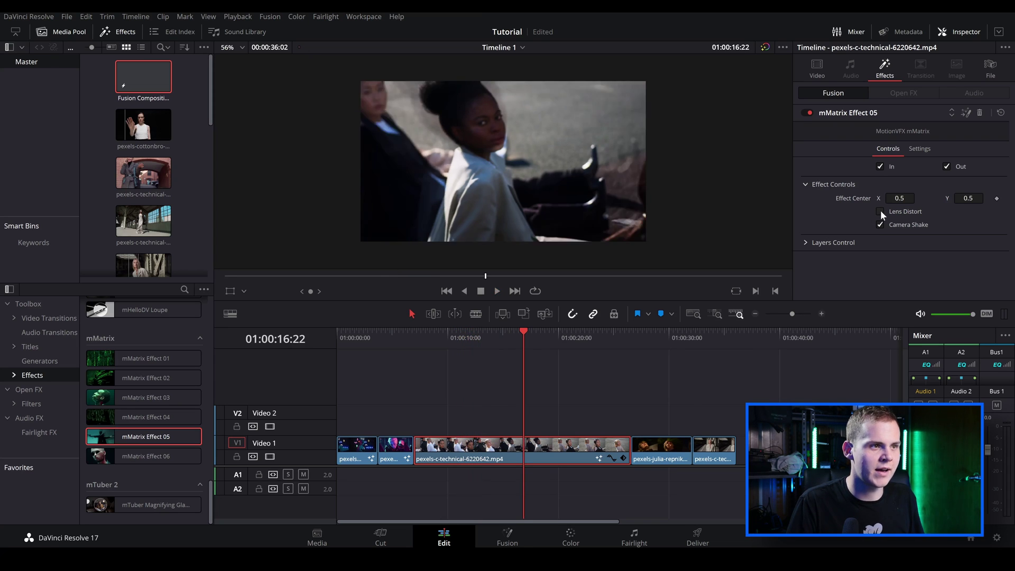
key(space)
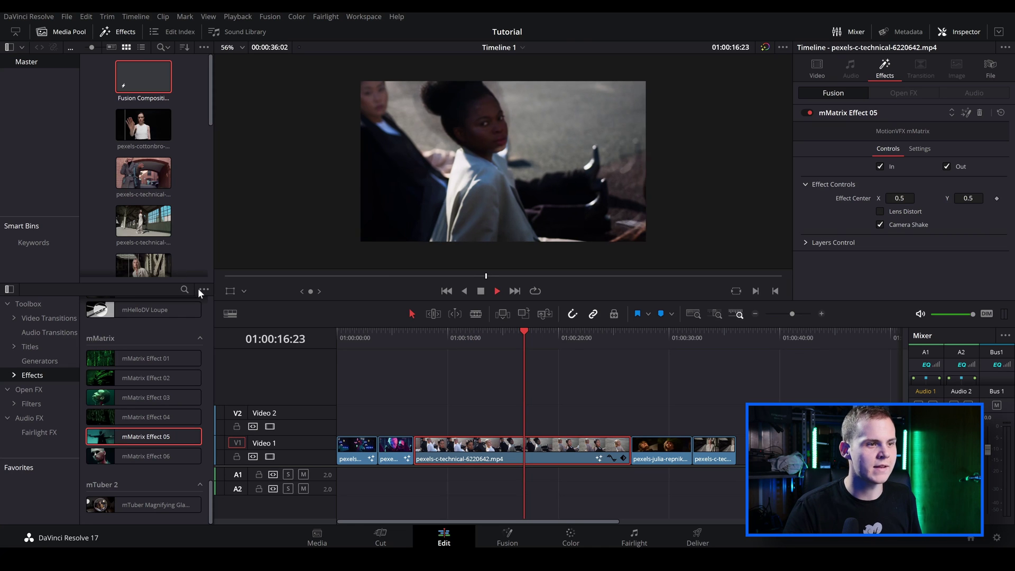
click(469, 336)
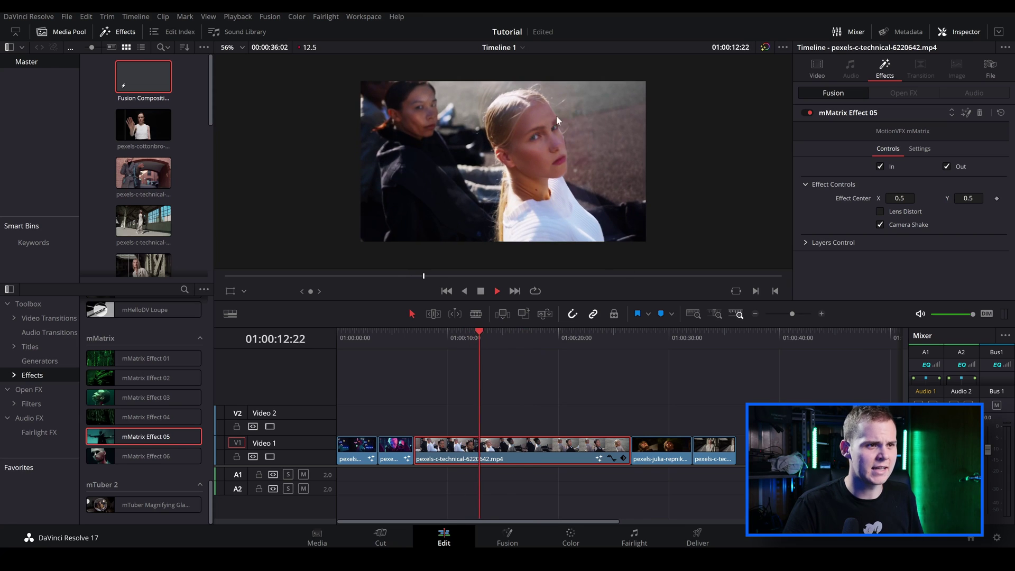
key(space)
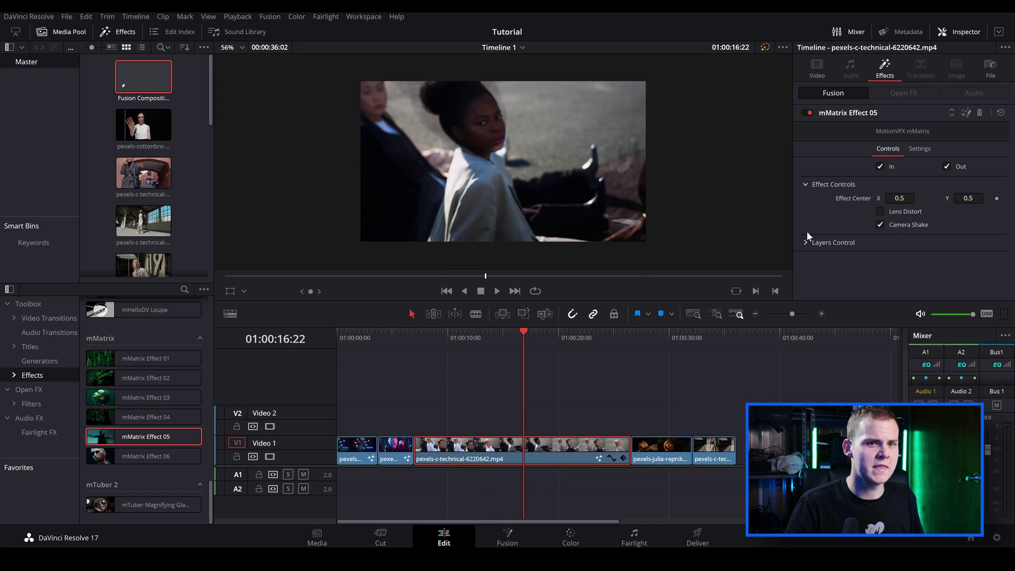
Step: Set mMatrix Effect 05's layer Blend Mode to Overlay and preview the third clip with it
click(806, 246)
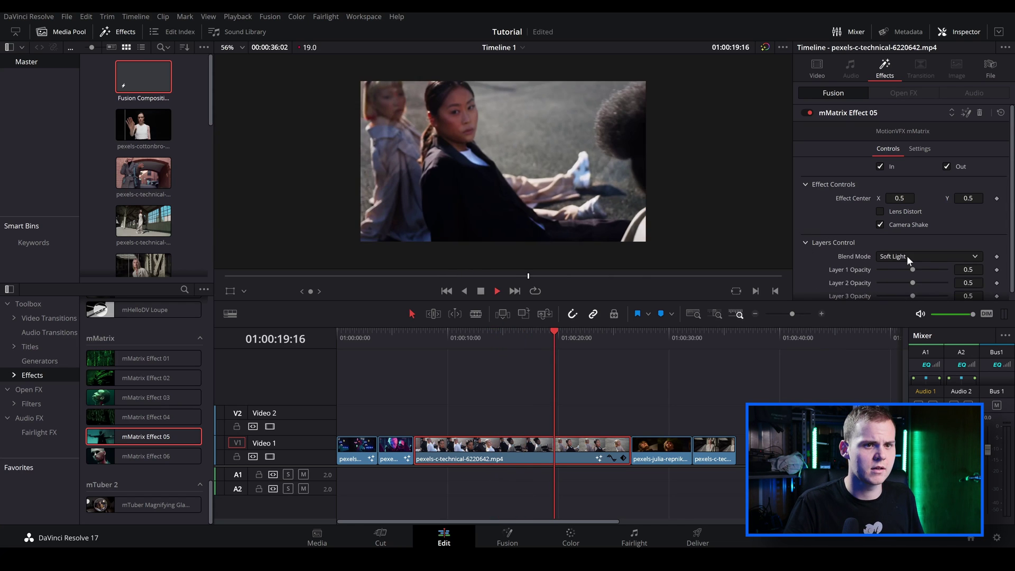
click(906, 256)
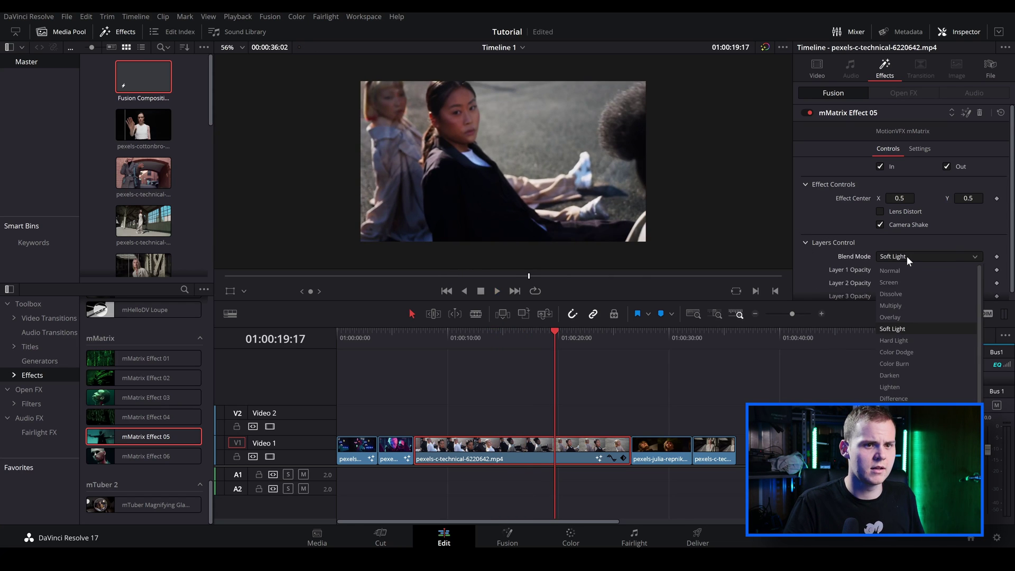
click(890, 317)
key(space)
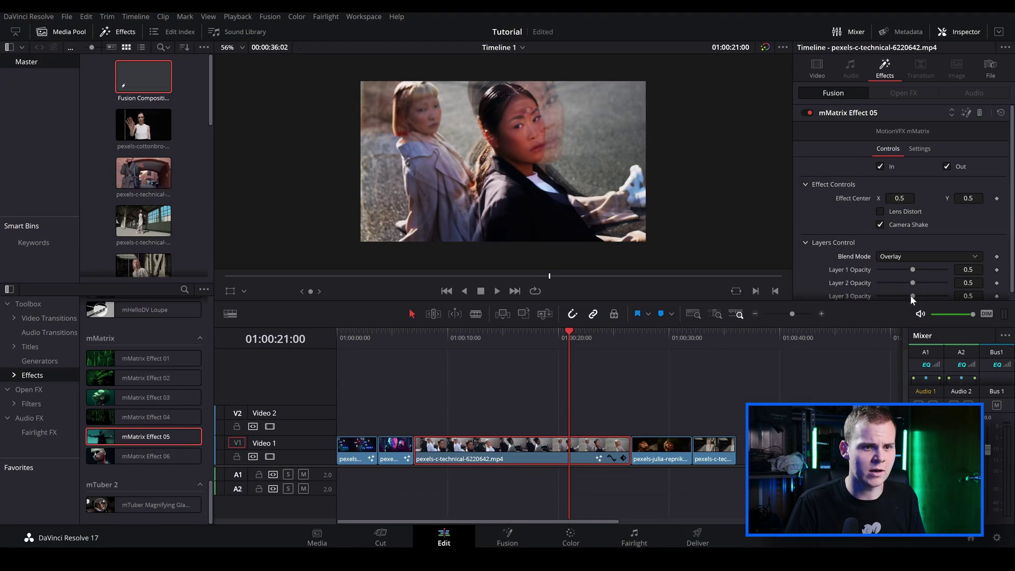
Step: Set mMatrix Effect 05's Layer 1 Opacity to 0.575, Layer 2 Opacity to 0.472 and Layer 3 Opacity to 0.433
scroll(910, 295, down, 1)
drag(913, 263, 887, 262)
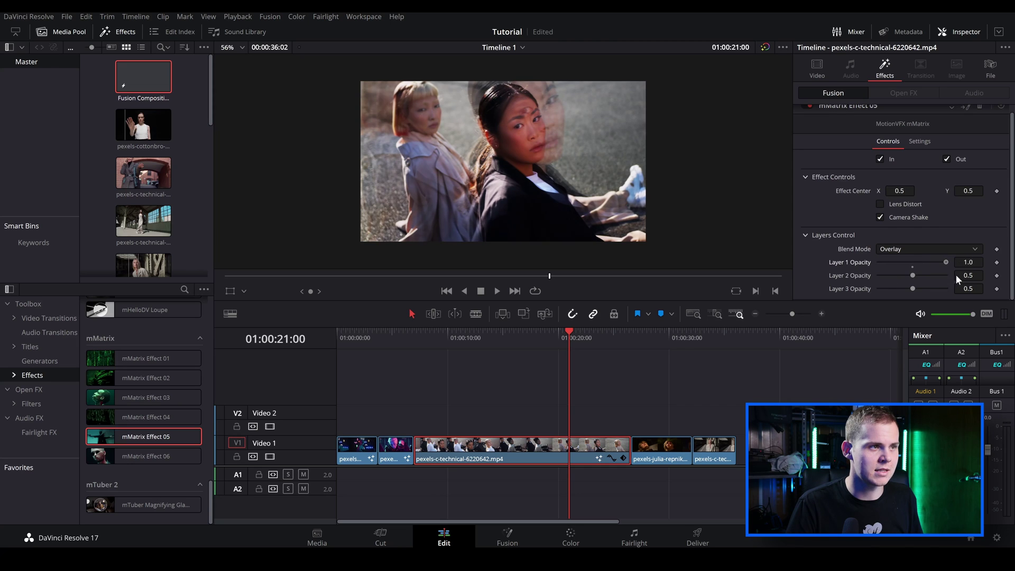
drag(887, 262, 906, 291)
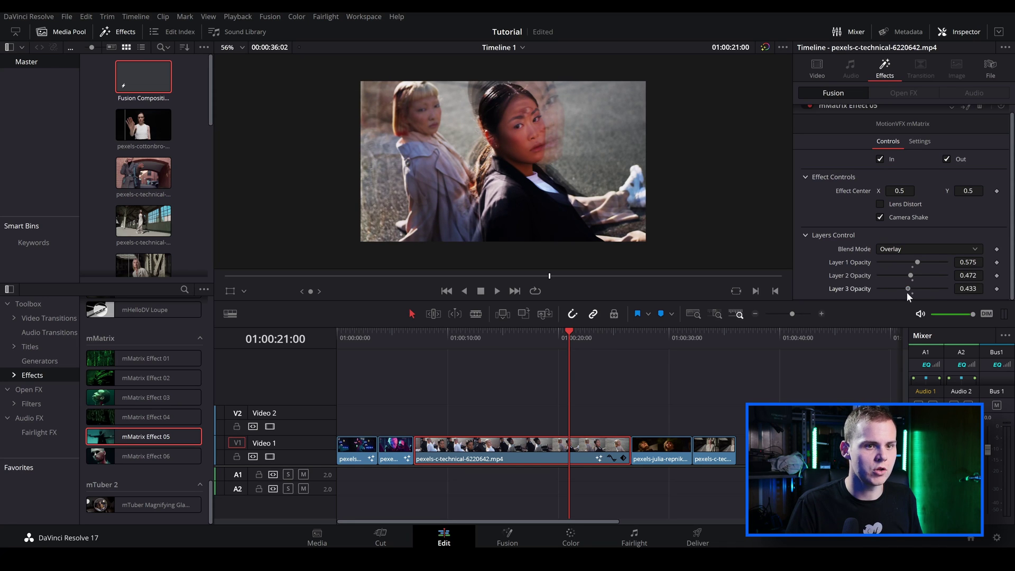
Step: Apply mMatrix Effect 06 to the last clip, pexels-c-technical-5822792.mp4, and play the clip back from near its start
click(716, 450)
click(112, 453)
drag(112, 455, 715, 449)
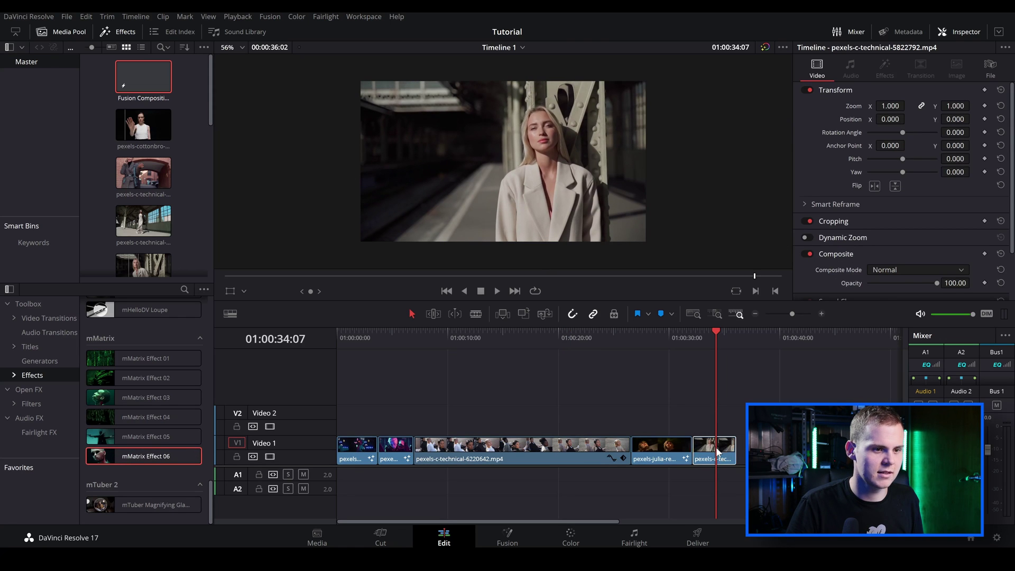
drag(704, 332, 699, 338)
key(space)
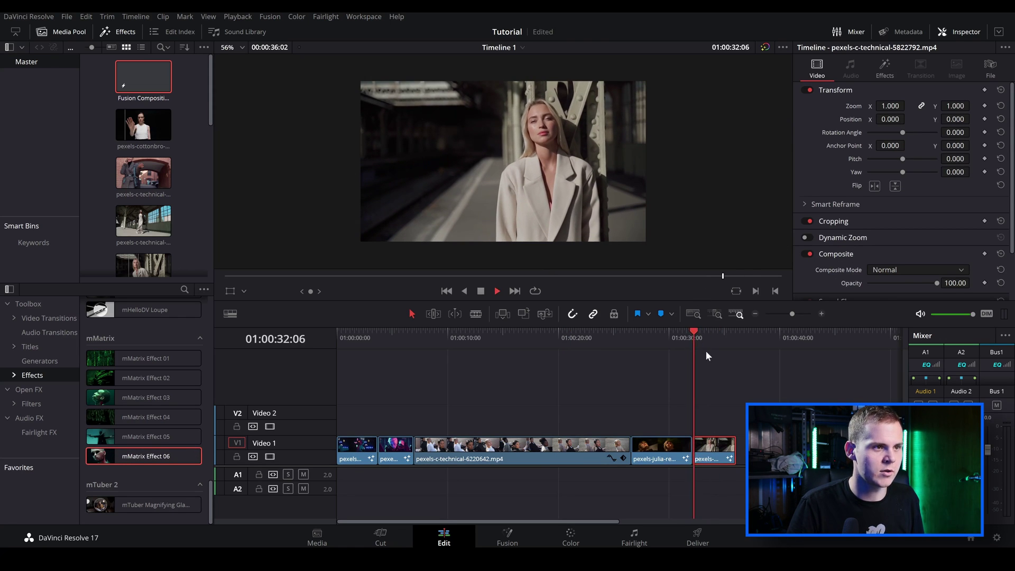
click(699, 338)
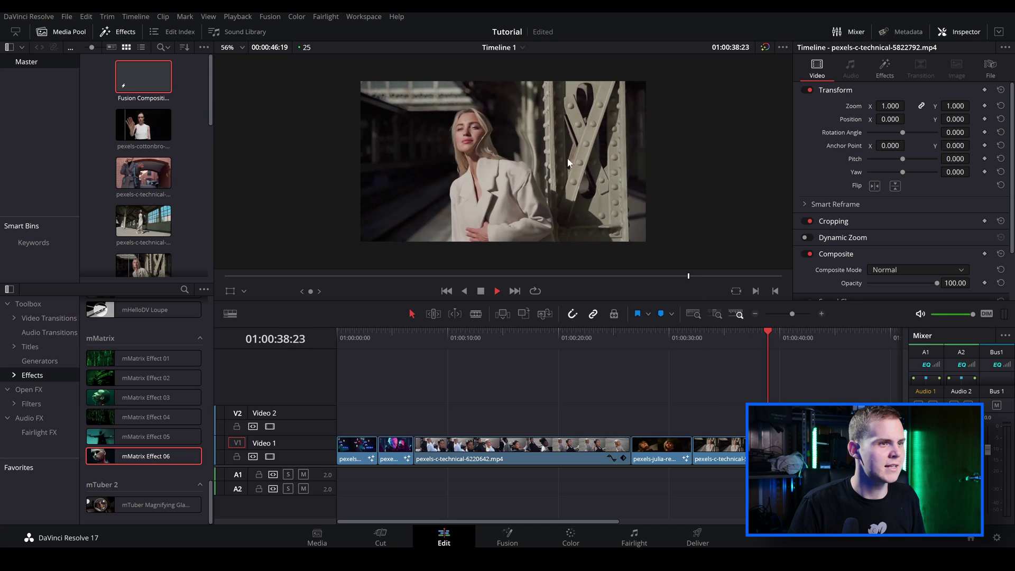
key(space)
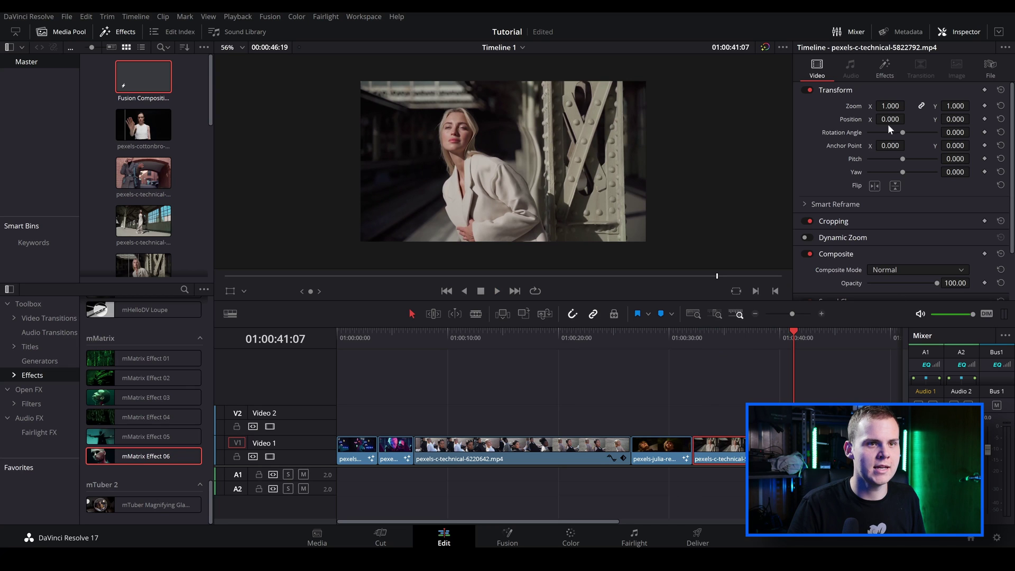
Step: Set mMatrix Effect 06's Effect Size to 2.27 and switch its Shake option off and back on
click(885, 68)
click(806, 165)
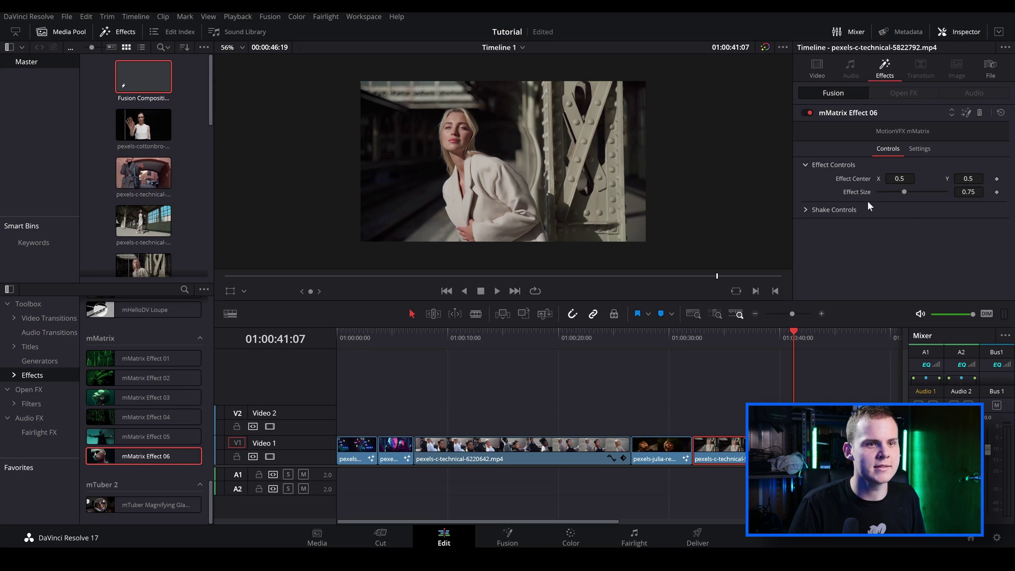
drag(896, 193, 921, 197)
click(805, 210)
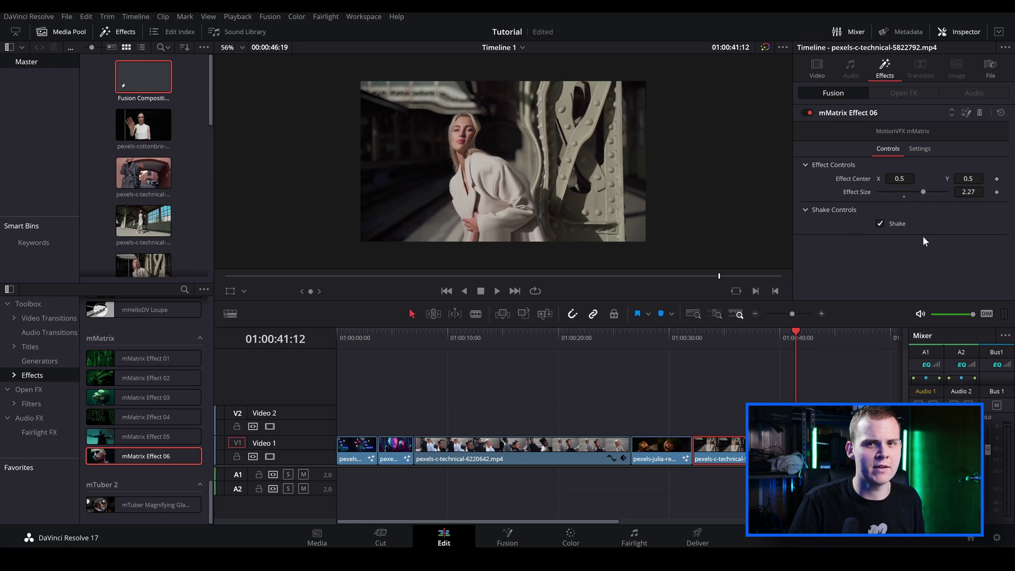
click(880, 224)
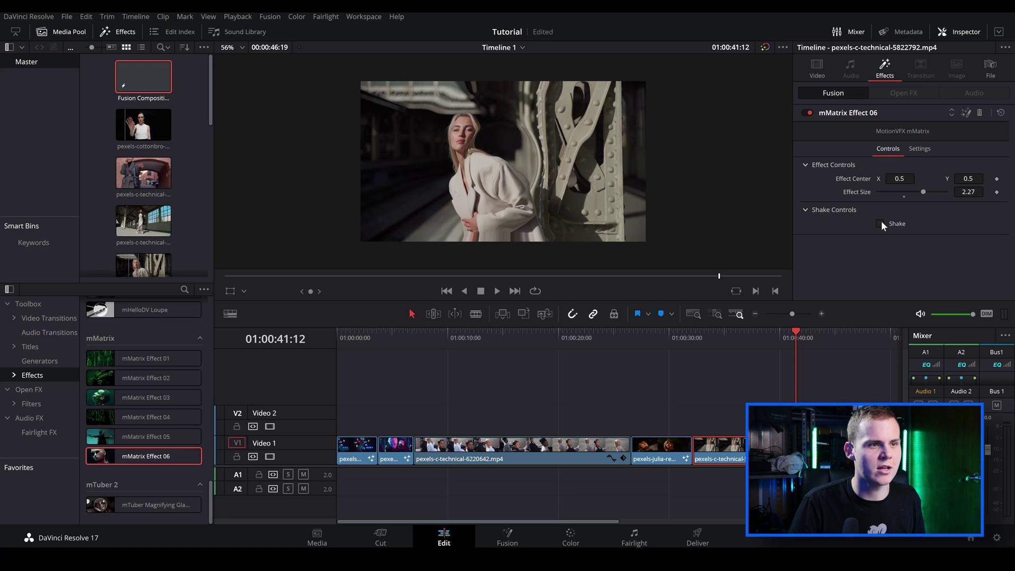
click(880, 224)
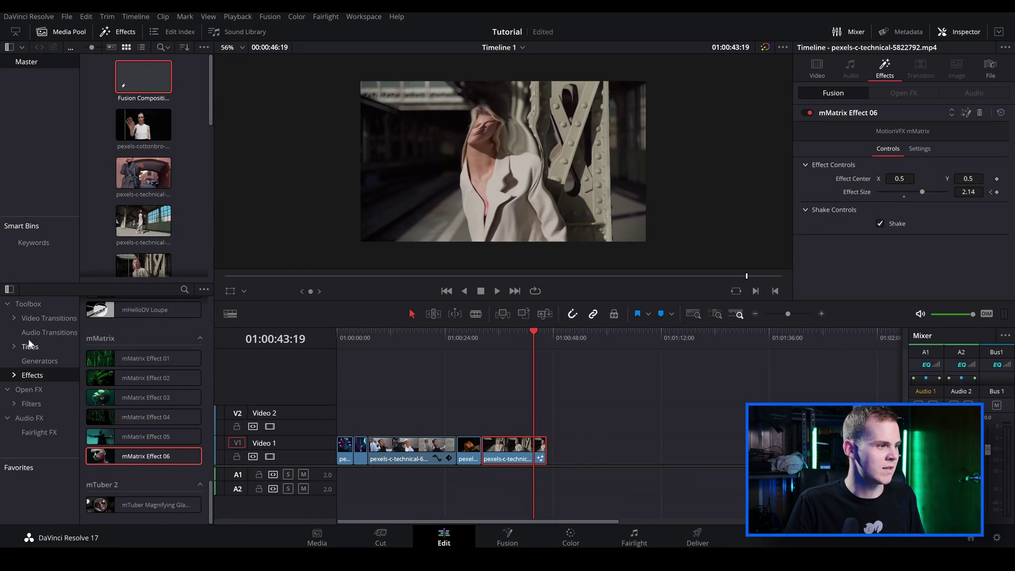
Step: Add the mMatrix Background title to Video 1 at 01:00:50:17, after the last clip
click(29, 345)
scroll(182, 412, down, 5)
scroll(181, 414, down, 10)
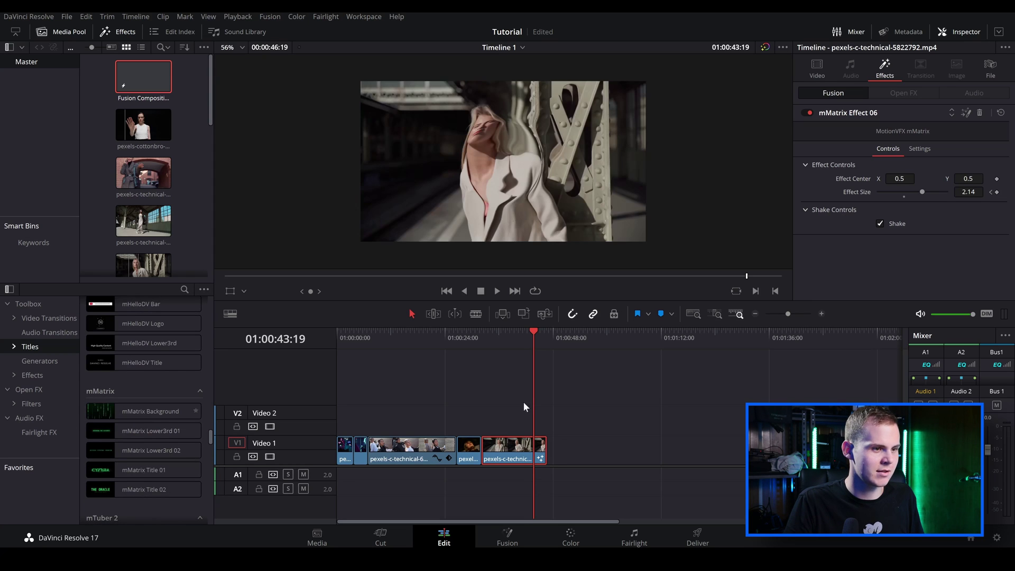
click(566, 350)
drag(125, 412, 569, 446)
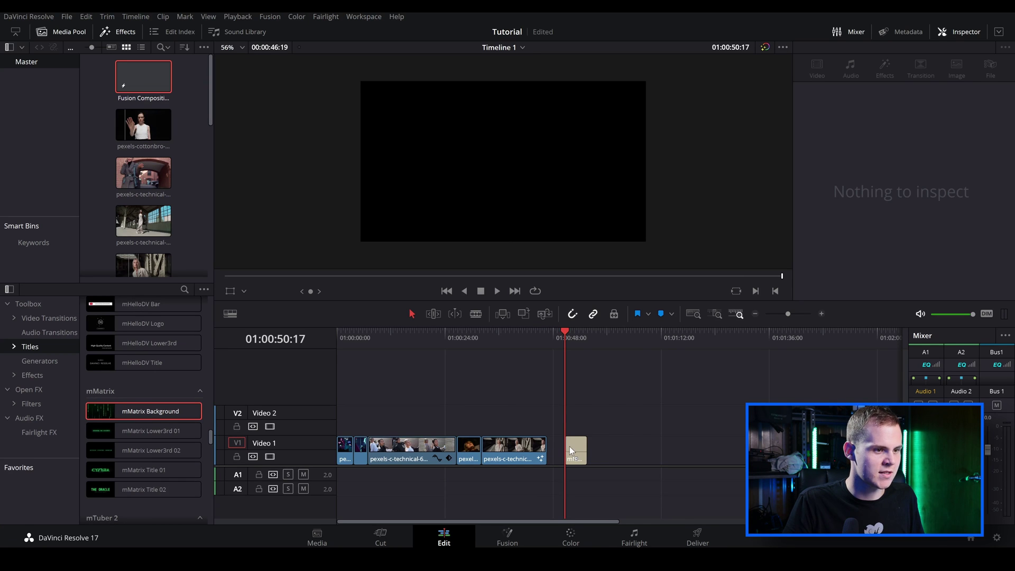
Step: Play back the mMatrix Background title to review its falling-digits animation
key(space)
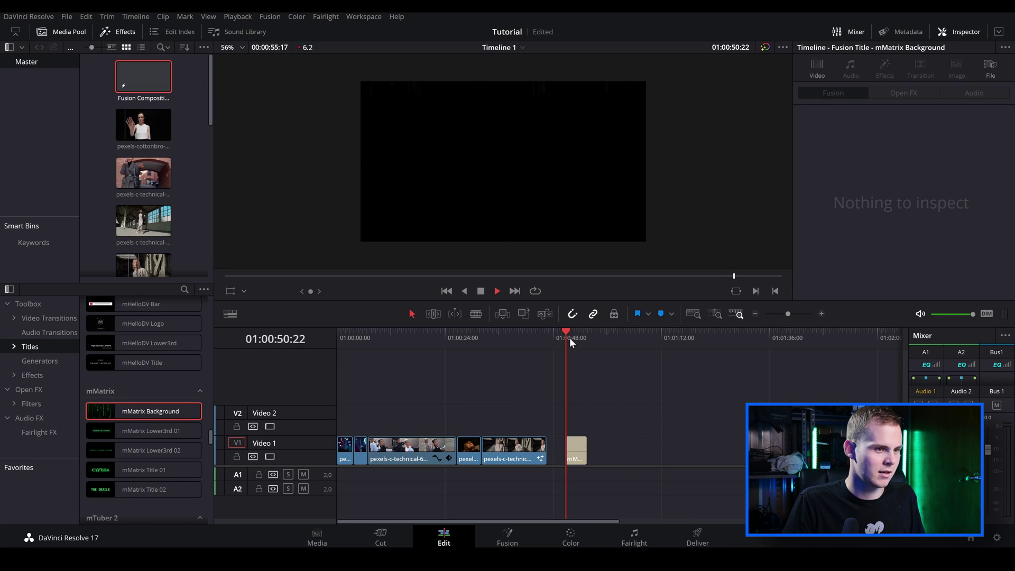
scroll(580, 446, up, 2)
key(space)
key(space)
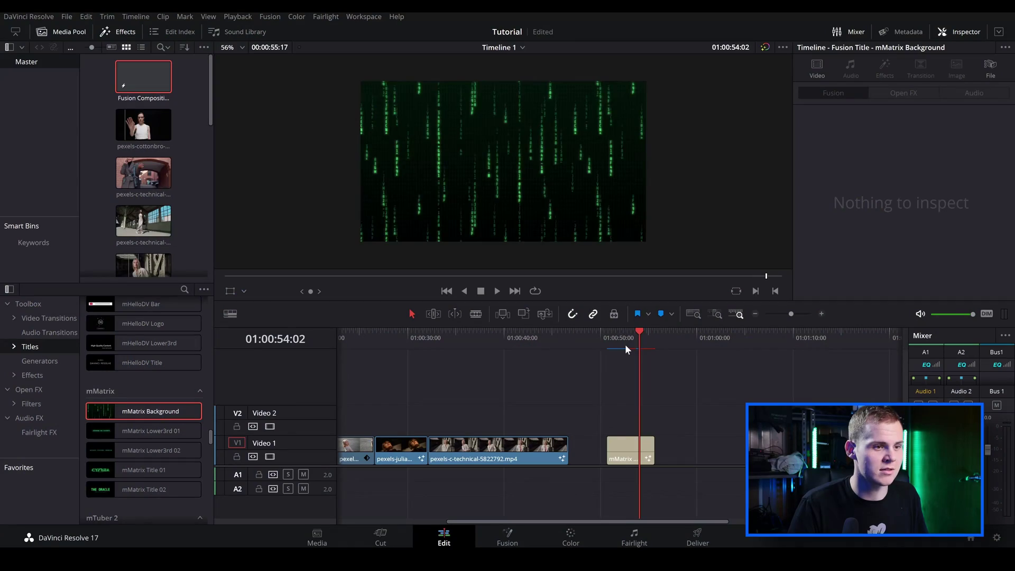
key(space)
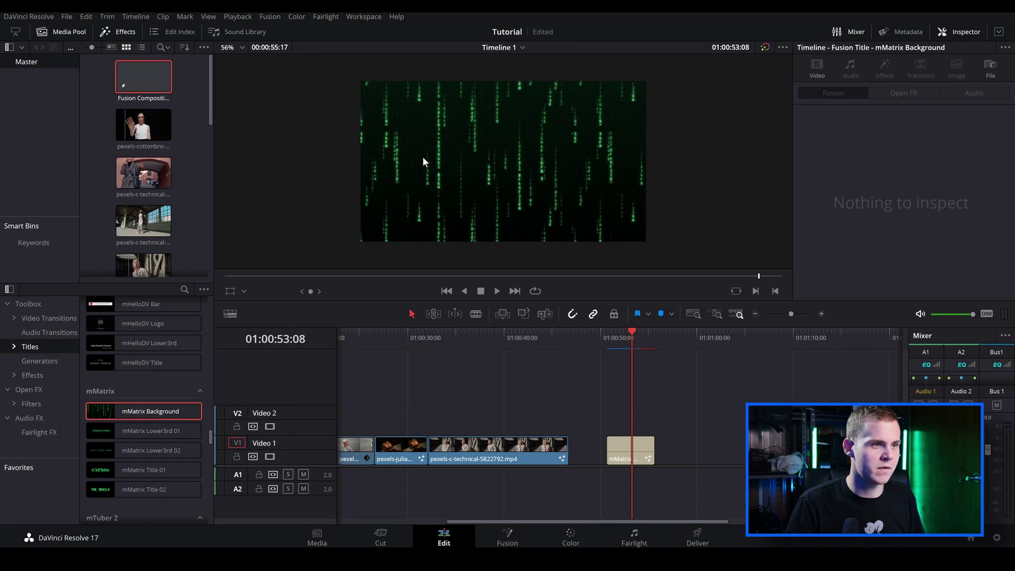
Step: Return to the start of the mMatrix Background title and examine its Digits and Glow settings
key(Up)
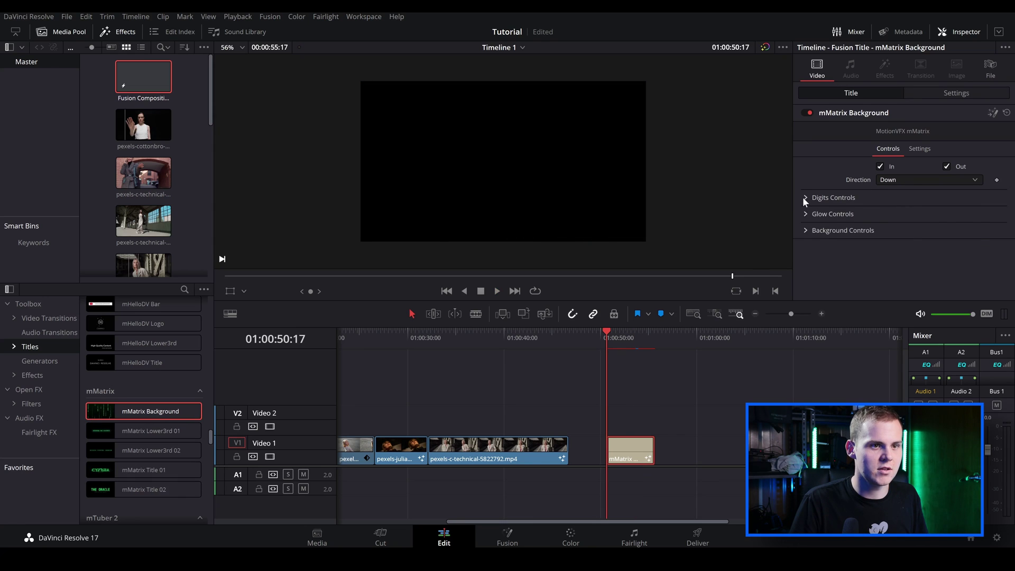
click(805, 198)
click(807, 214)
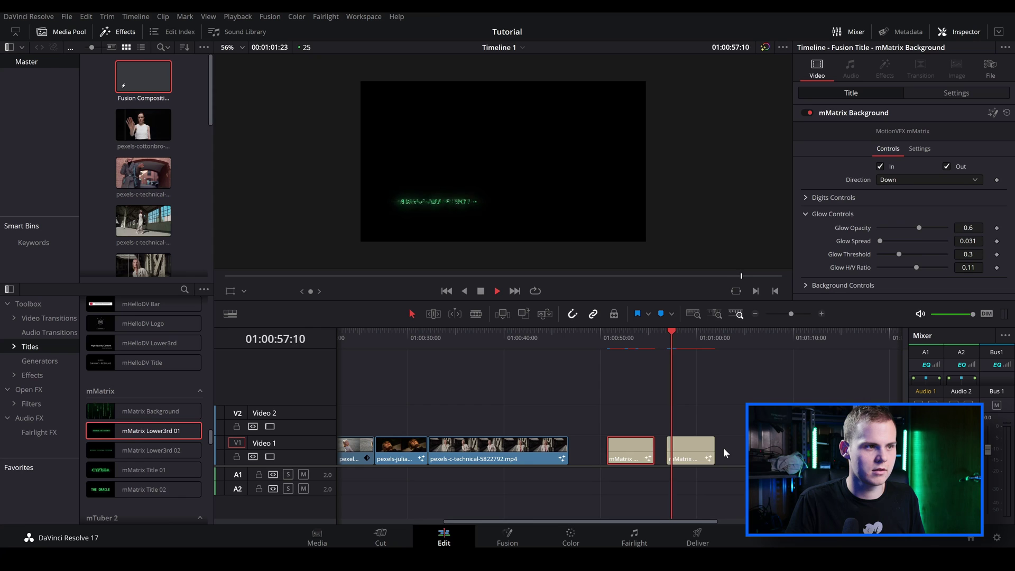
Step: Play back the mMatrix Lower3rd 01 title from its start and inspect its text up close
click(666, 338)
key(space)
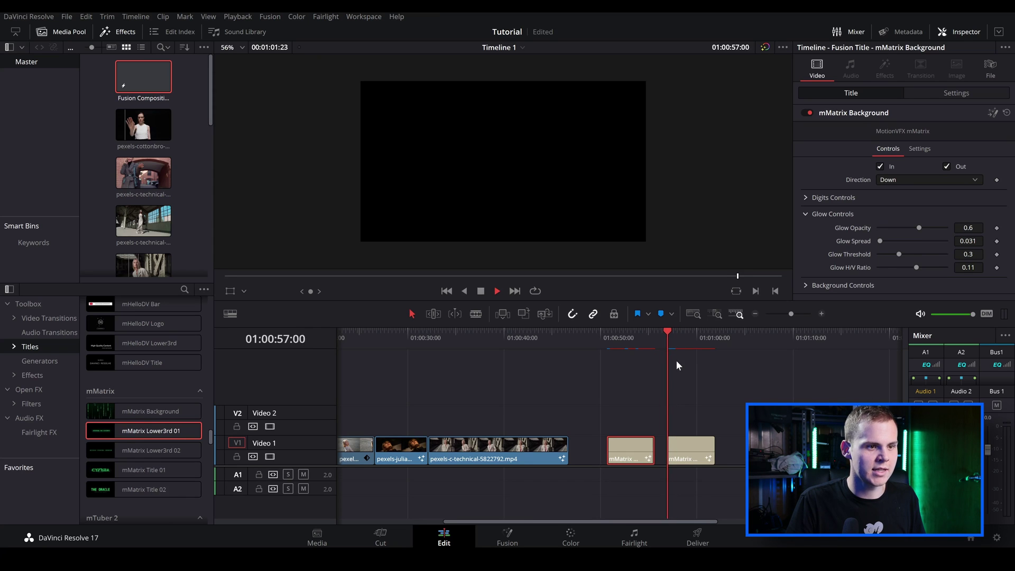
key(space)
scroll(462, 199, up, 2)
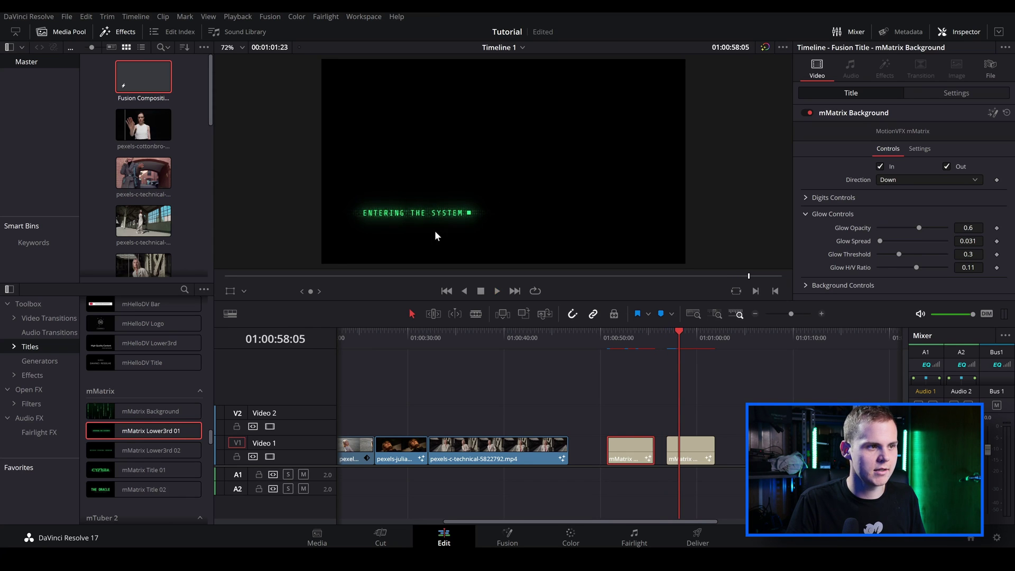
Step: Step the mMatrix Lower3rd 01 title forward eight frames to examine its blinking square
key(Right)
key(Right)
key(Right)
key(Right)
key(Right)
key(Right)
key(Right)
key(Right)
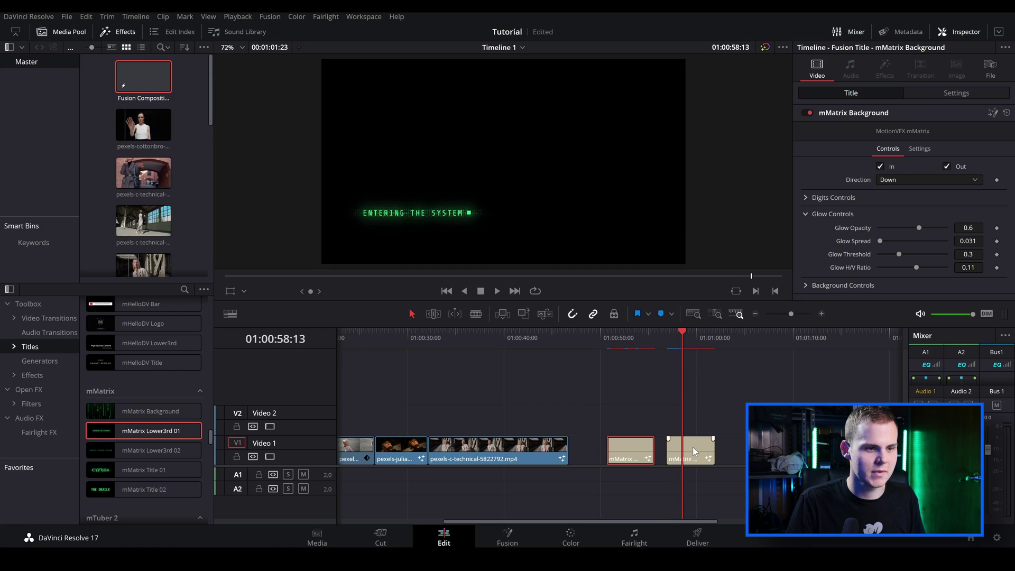
Step: Select the mMatrix Lower3rd 01 title and examine its text settings, from font and size to spacing and anchoring
click(692, 446)
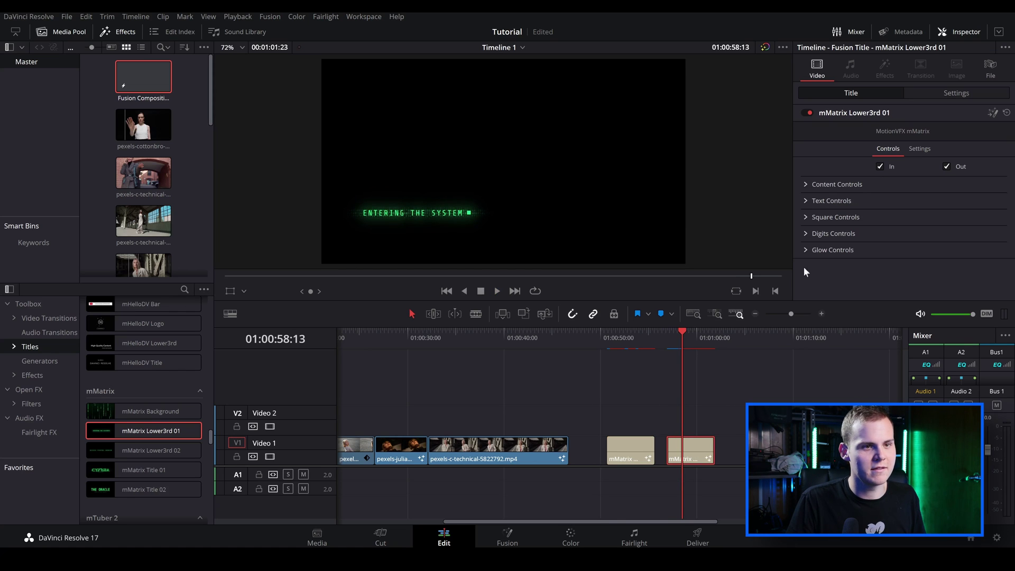
click(805, 201)
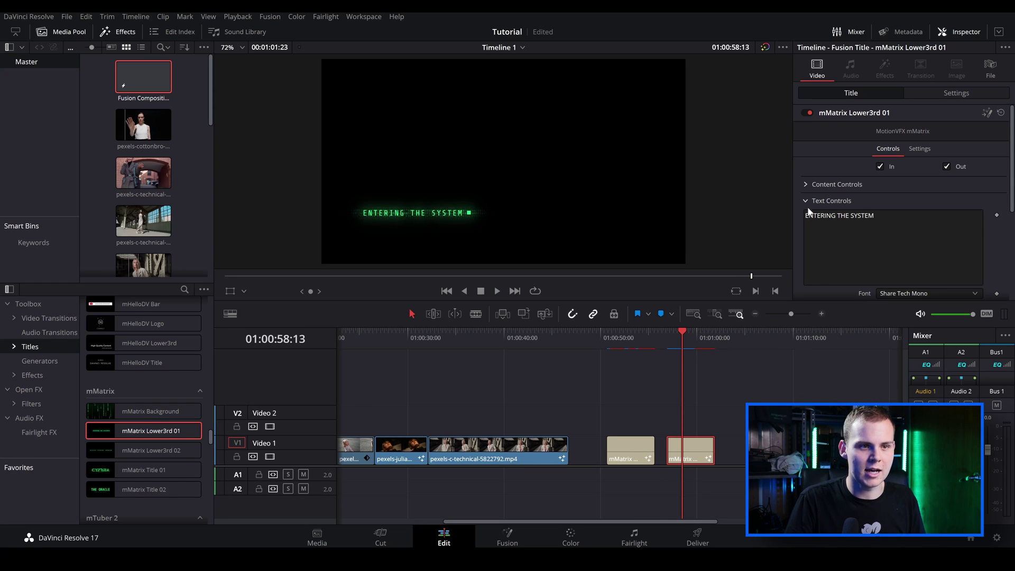
scroll(927, 260, down, 3)
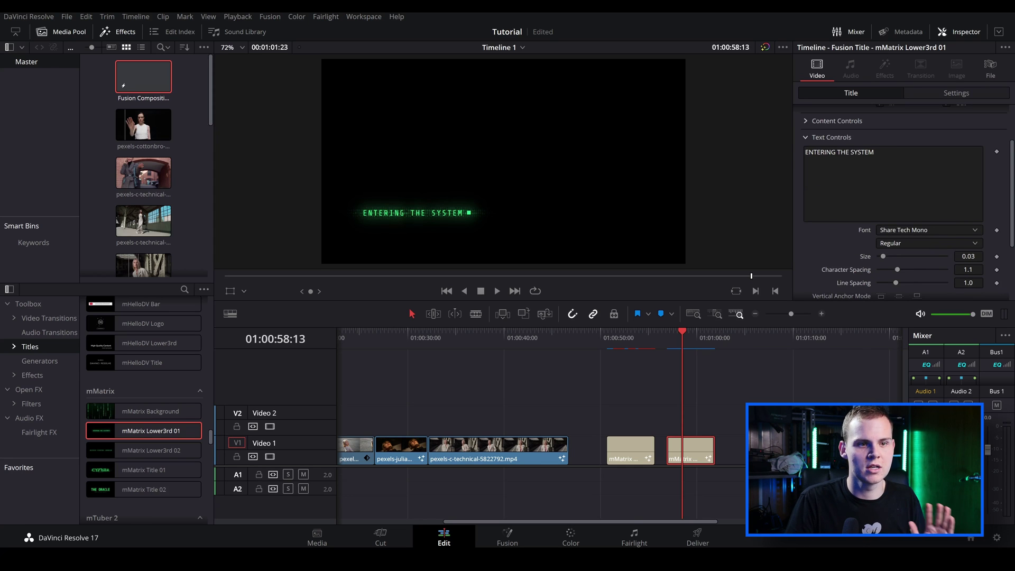
scroll(855, 223, down, 4)
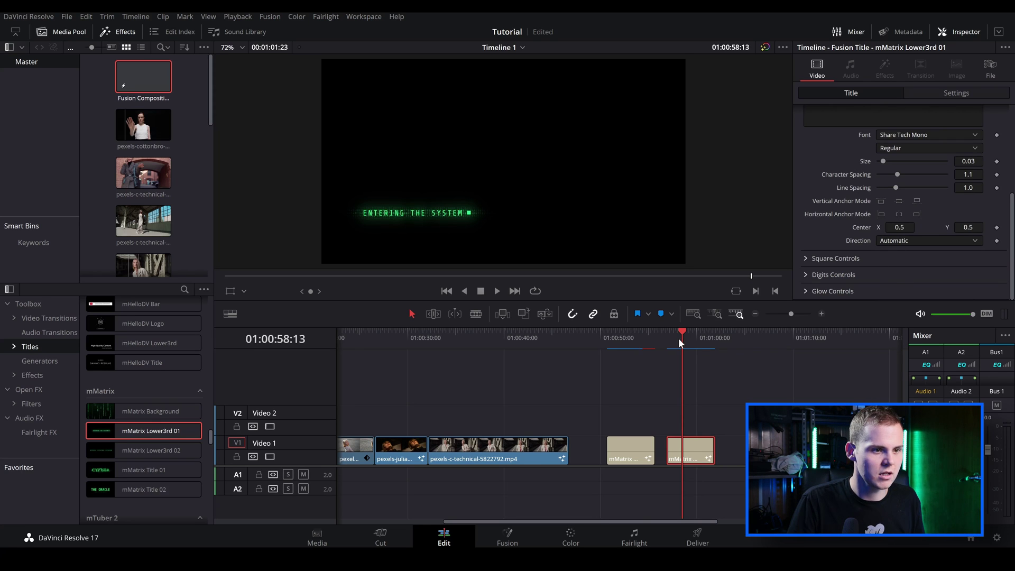
Step: Set the Lower3rd 01 square's X position to 0.66, its two sizes to 0.16 and 0.17, and its blink speed to 11.362
key(space)
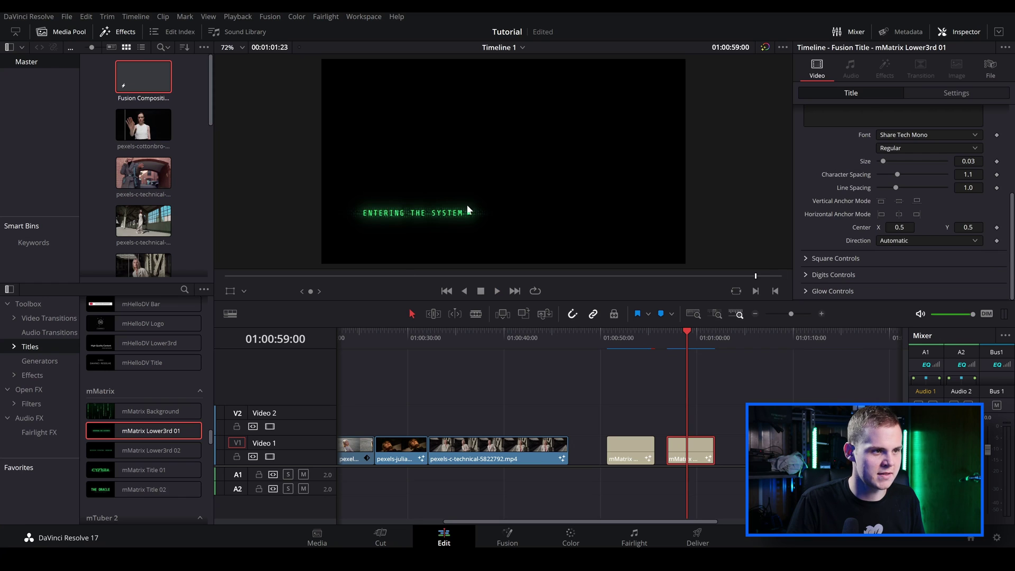
click(806, 258)
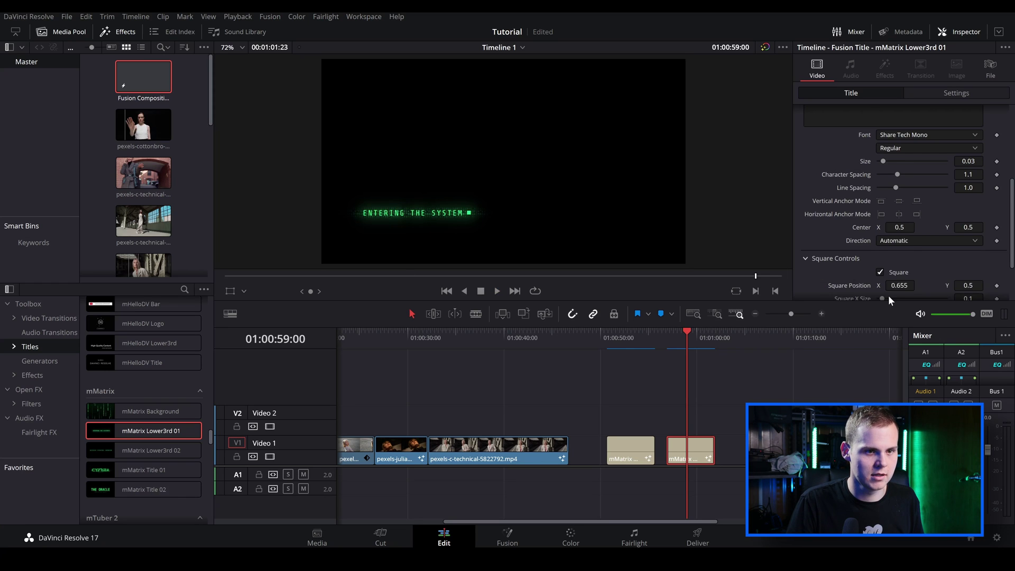
scroll(867, 287, down, 2)
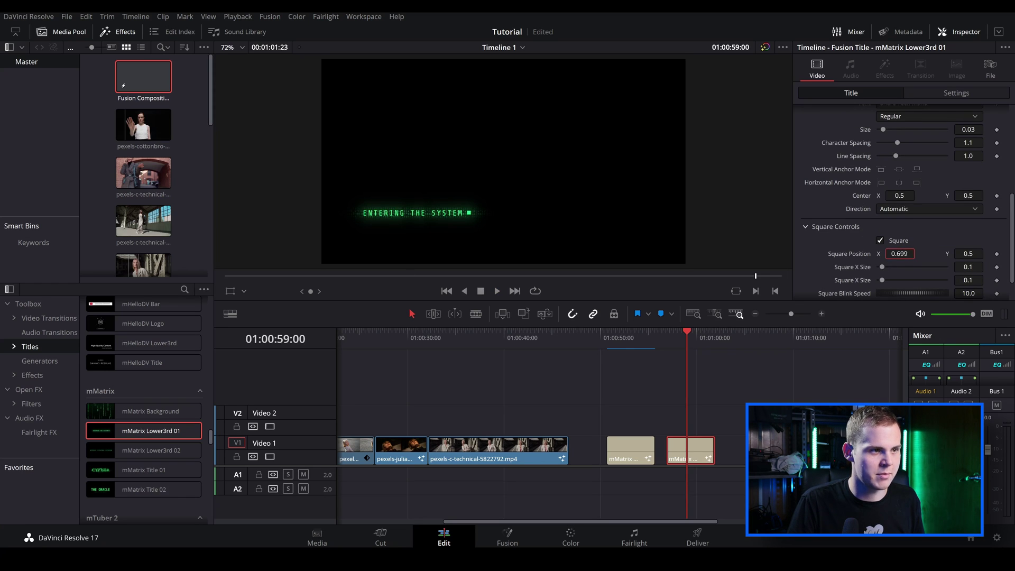
drag(899, 253, 893, 253)
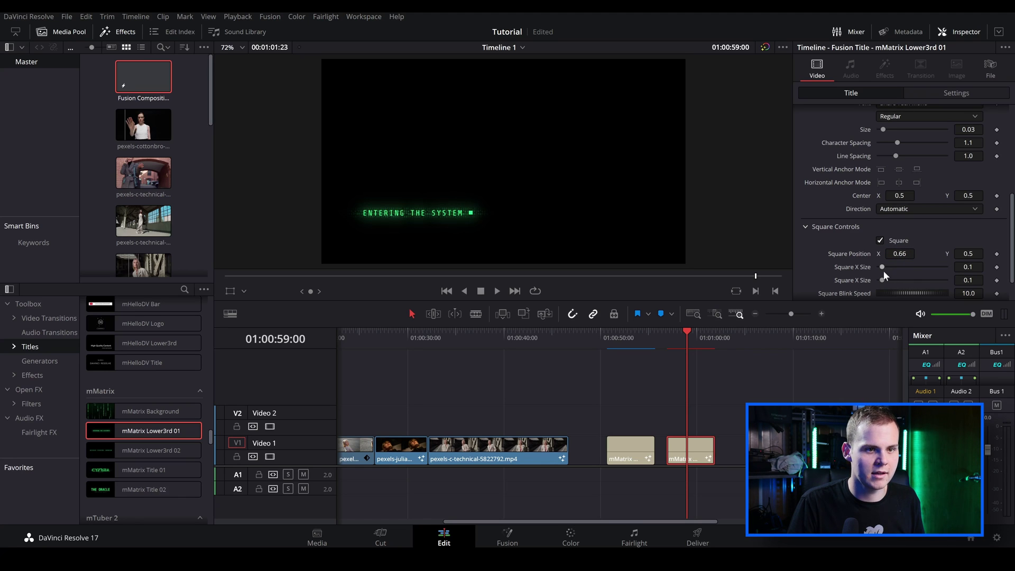
drag(883, 268, 917, 267)
scroll(804, 287, down, 2)
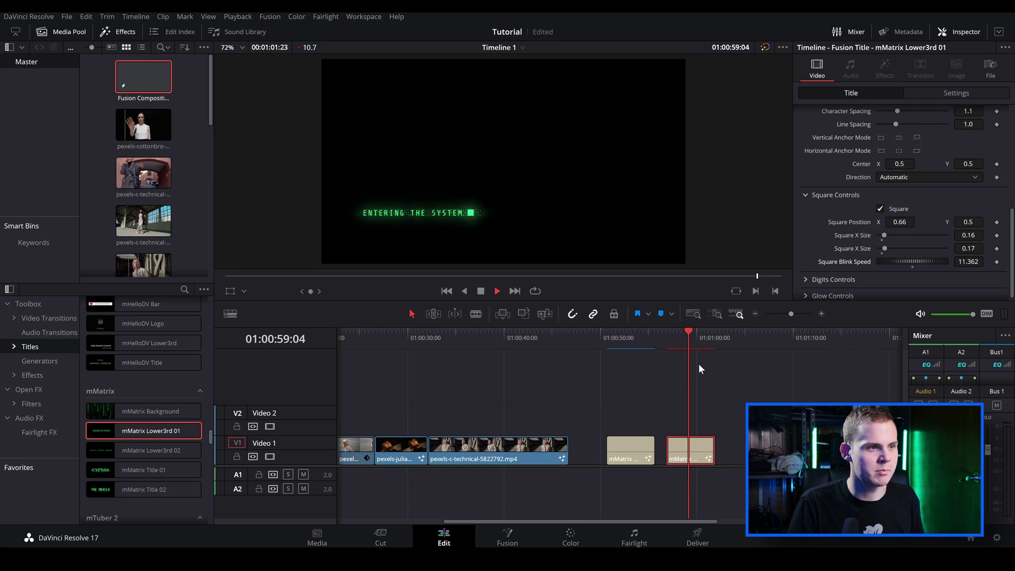
Step: Set the Square Blink Speed to 12.608 and replay the Lower3rd 01 title from its start
key(space)
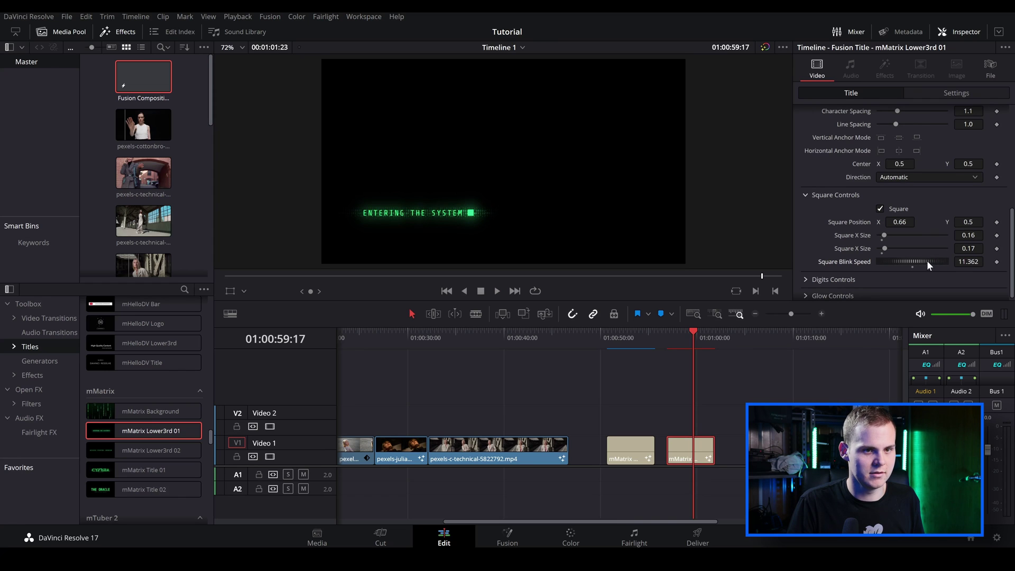
key(space)
click(668, 343)
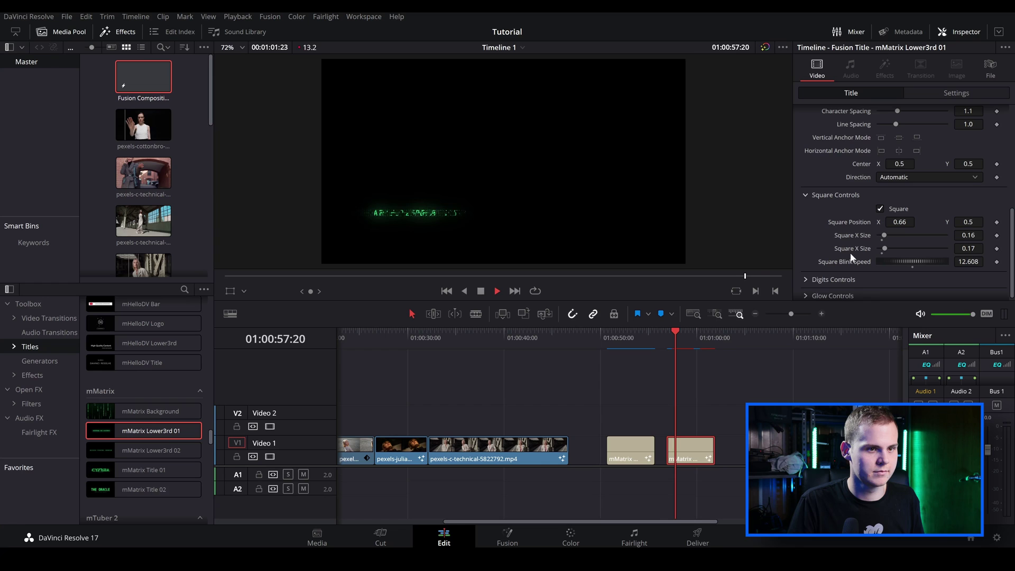
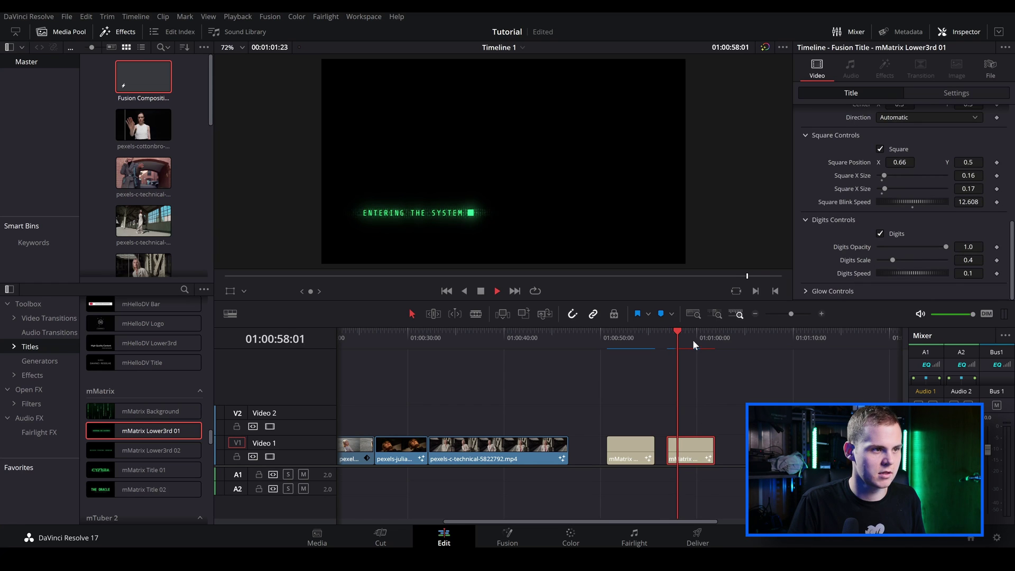
Step: Set the Lower3rd 01 Digits Opacity to 0.299, Digits Scale to 0.56 and Digits Speed to 2.013, and review the playback
scroll(419, 241, up, 3)
scroll(419, 240, up, 4)
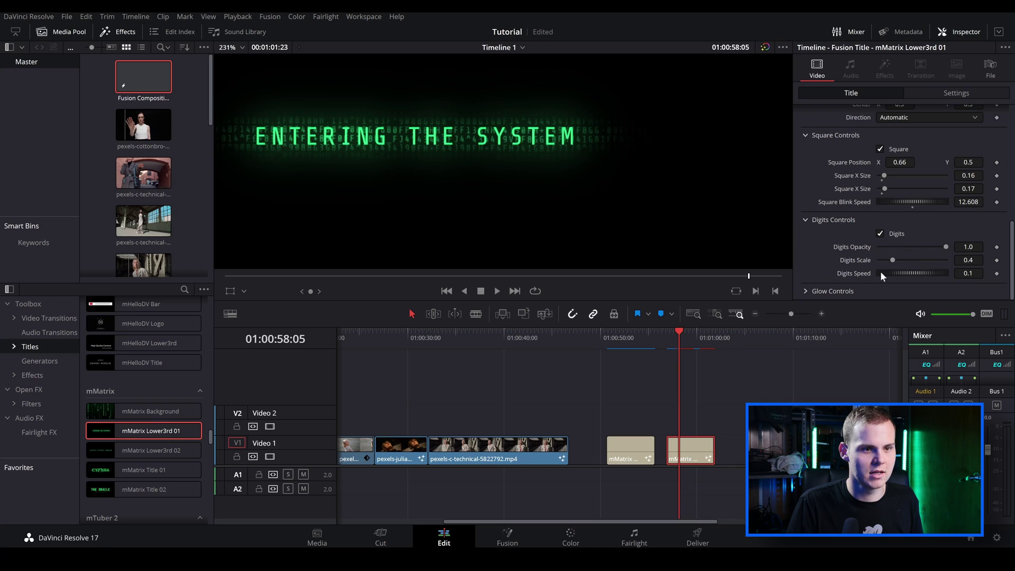
drag(903, 249, 947, 252)
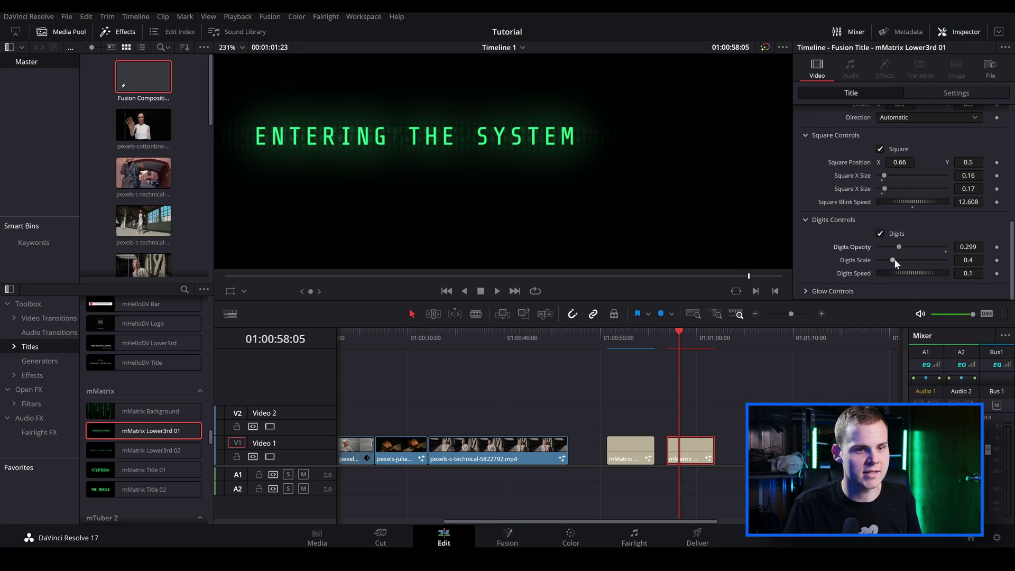
drag(893, 261, 932, 281)
key(space)
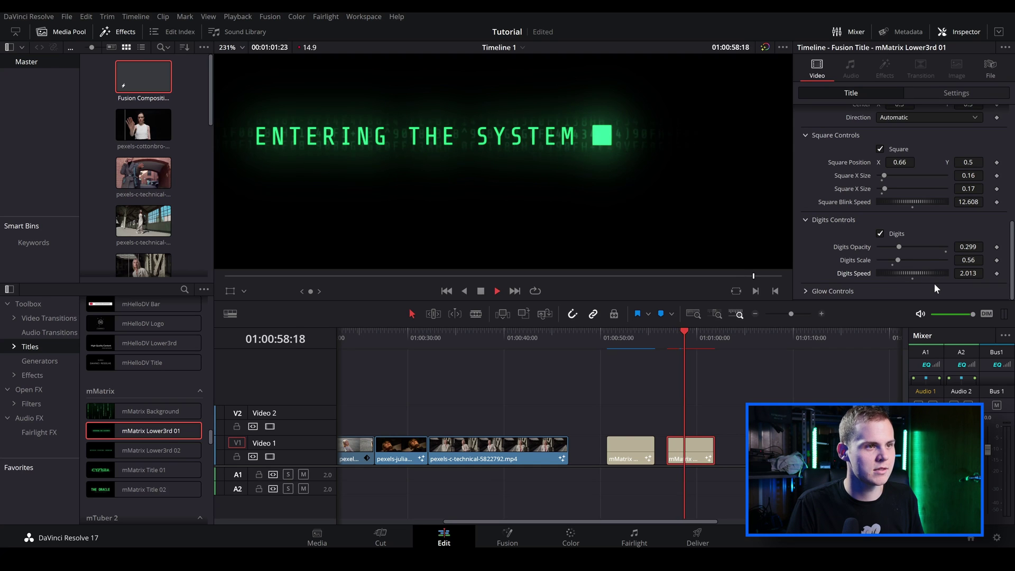
key(space)
Step: Set the Lower3rd 01 Glow Opacity to 0.772, Glow Spread to 0.793 and Glow Threshold to 0.26
click(804, 289)
scroll(843, 278, down, 3)
drag(918, 249, 896, 274)
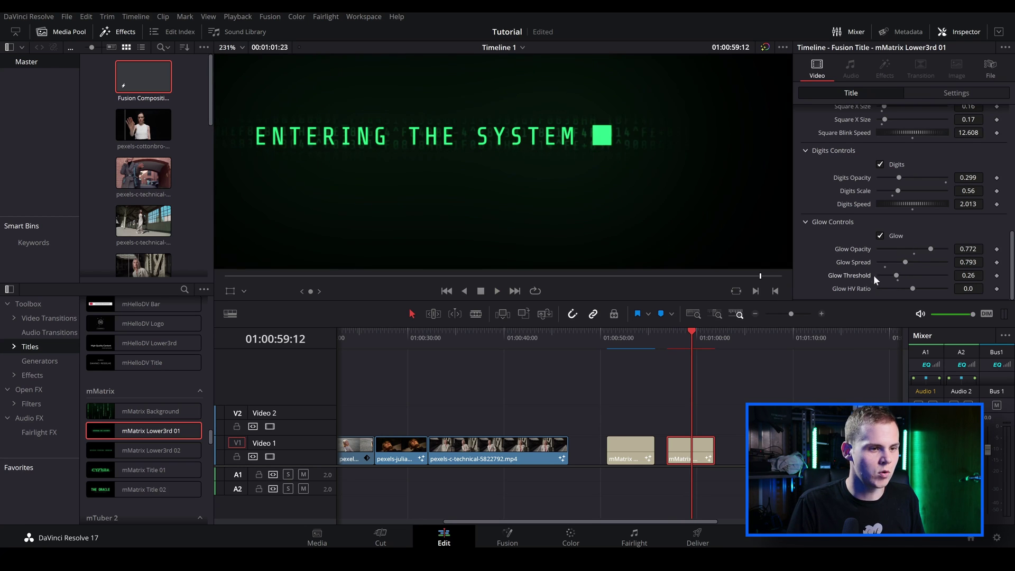
Step: Add the mMatrix Lower3rd 02 title to Video 1 at 01:01:04:08, after the Lower3rd 01 title
scroll(738, 421, down, 2)
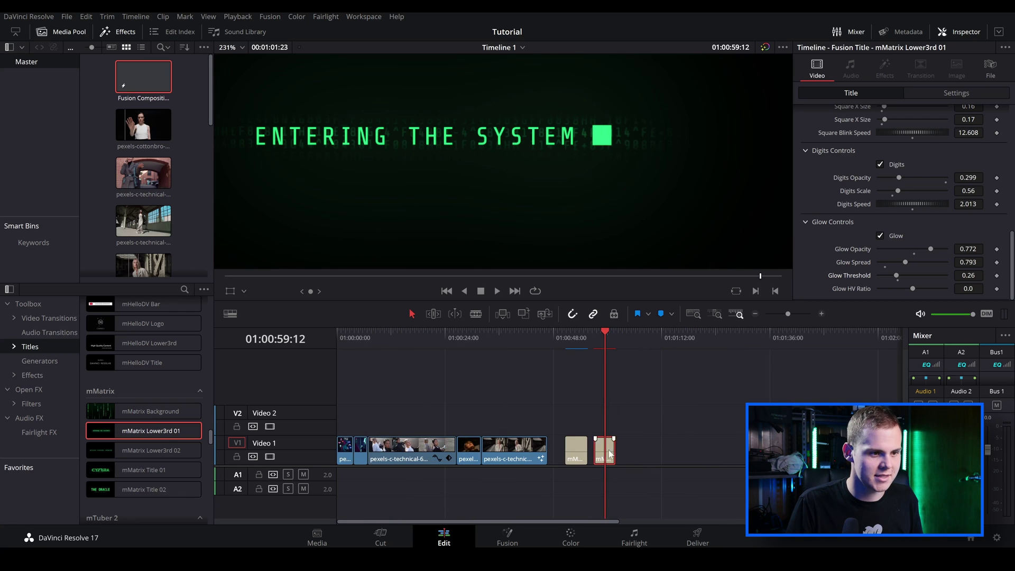
click(626, 348)
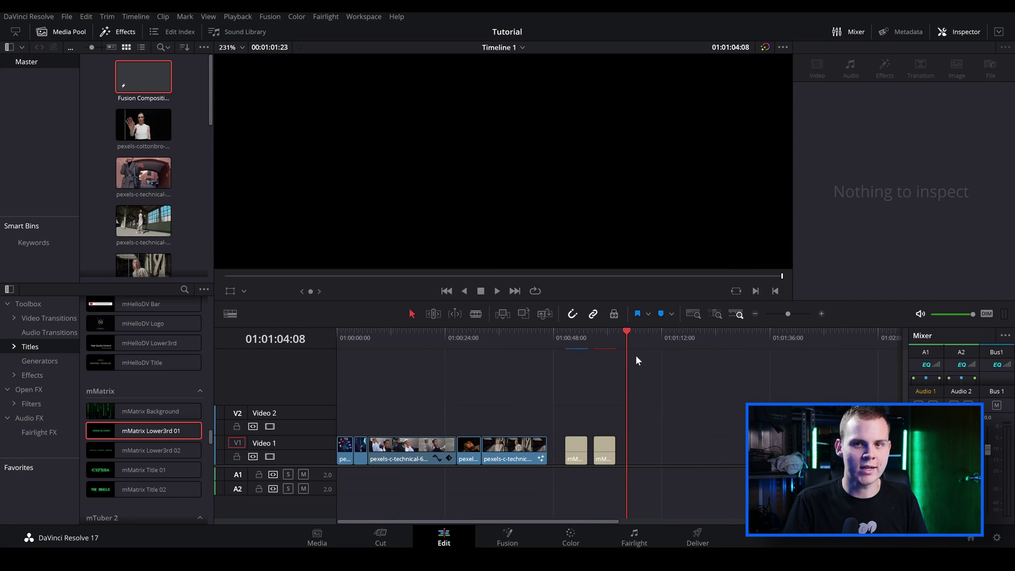
drag(163, 448, 632, 451)
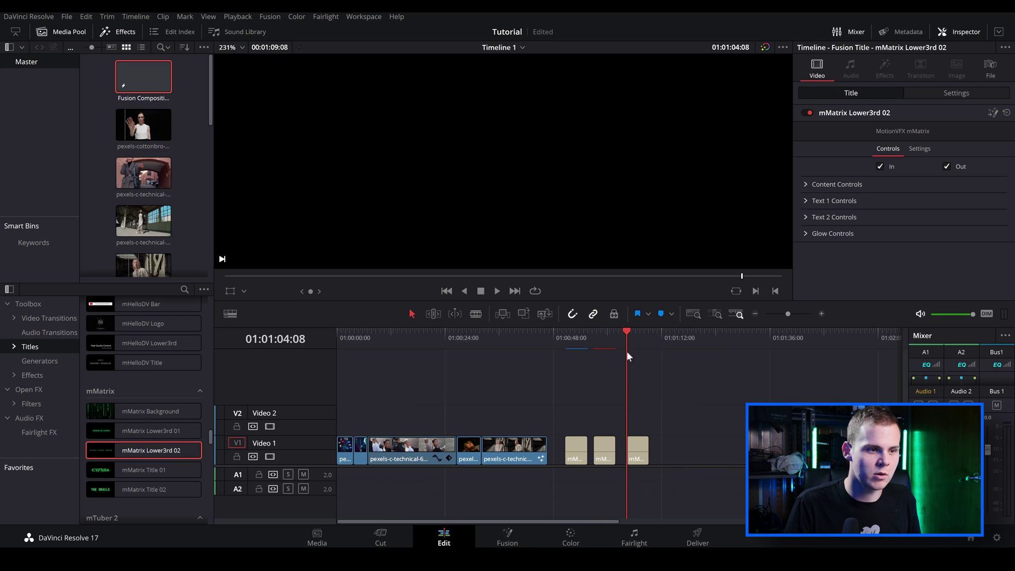
Step: Play back the mMatrix Lower3rd 02 title with its full text in view to review the animation
key(space)
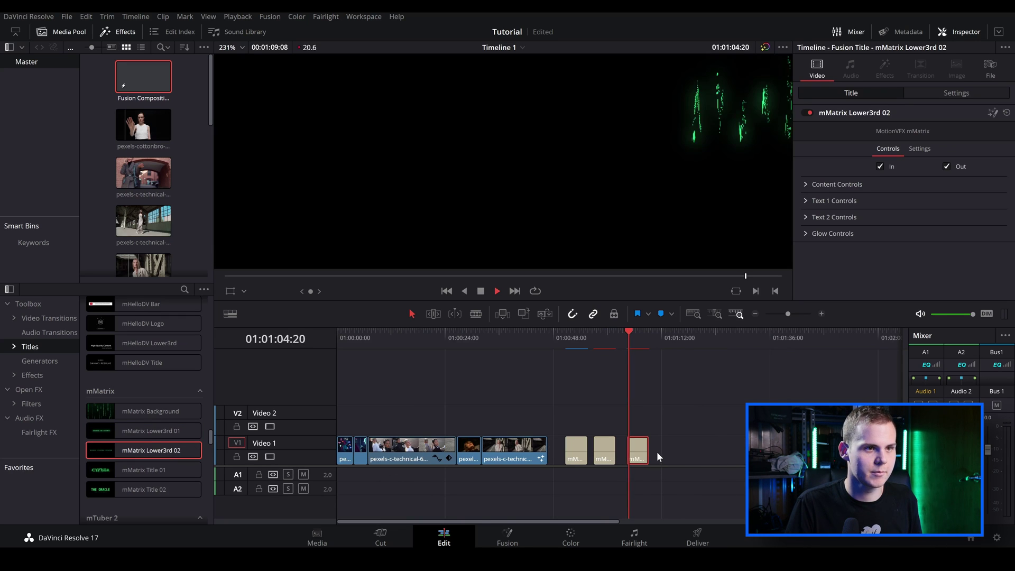
key(space)
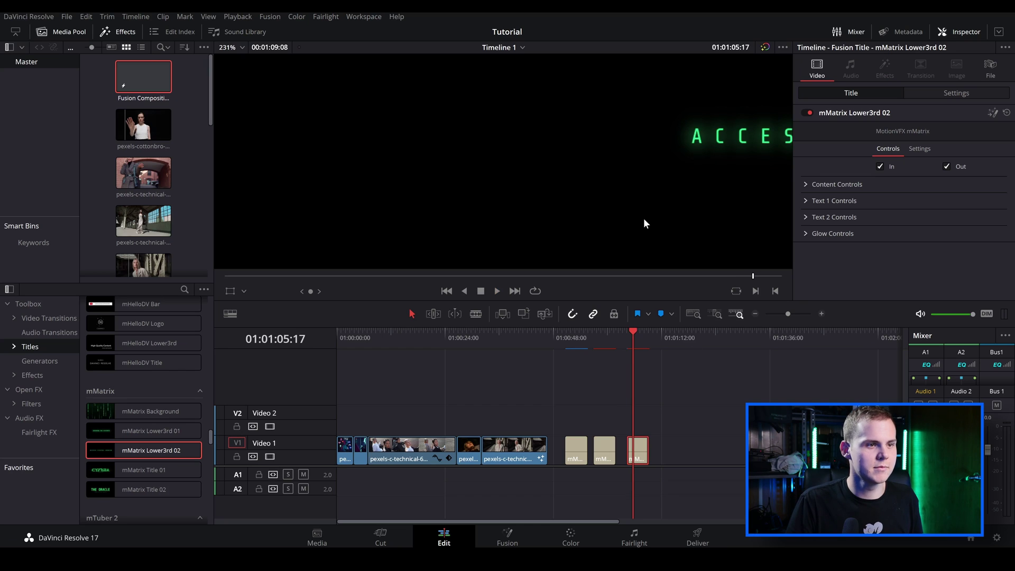
scroll(643, 217, down, 4)
scroll(672, 164, down, 2)
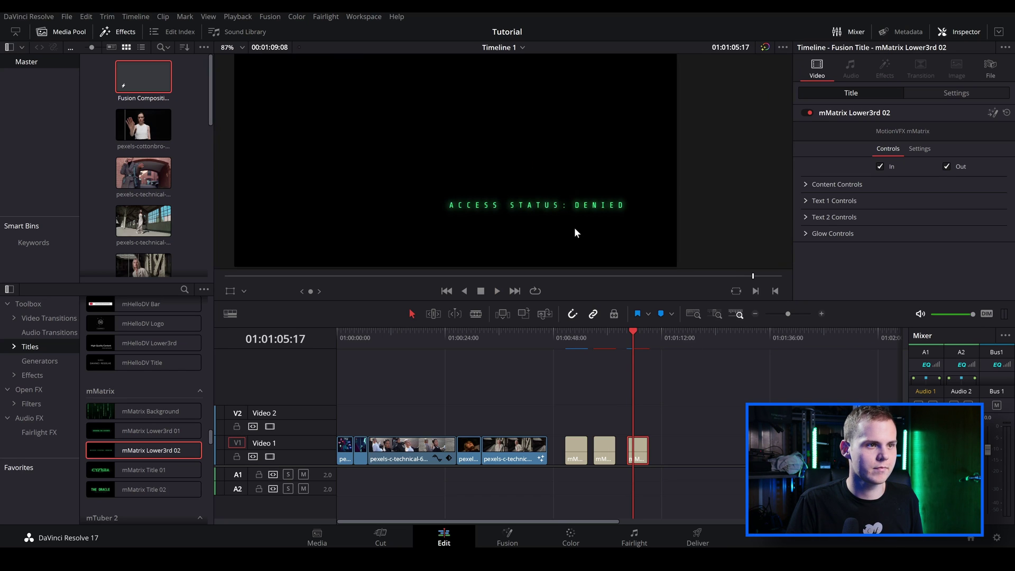
click(630, 348)
key(space)
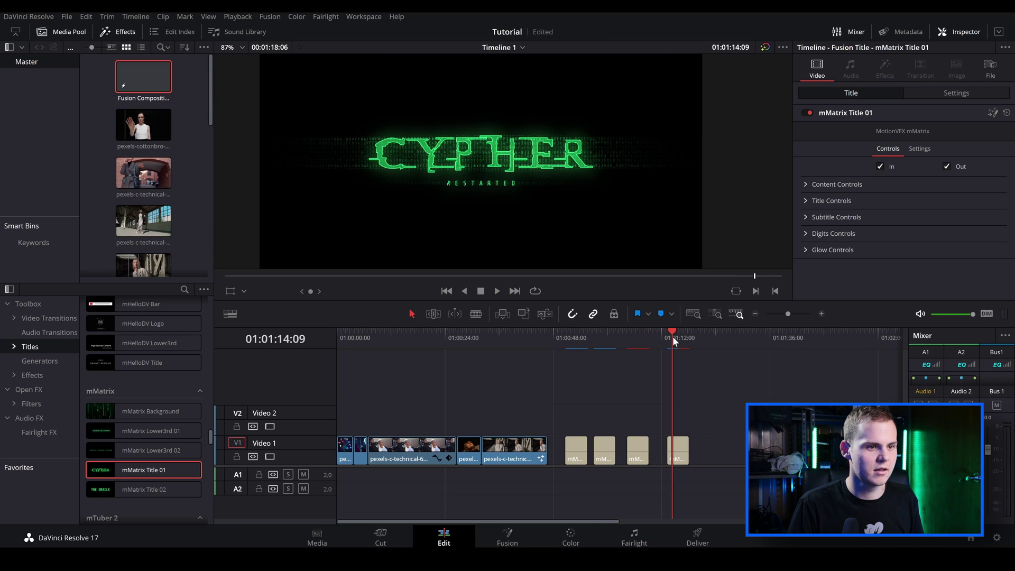
Step: Add the mMatrix Title 01 title to Video 1 at 01:01:13:06 and play it back from its start
click(670, 336)
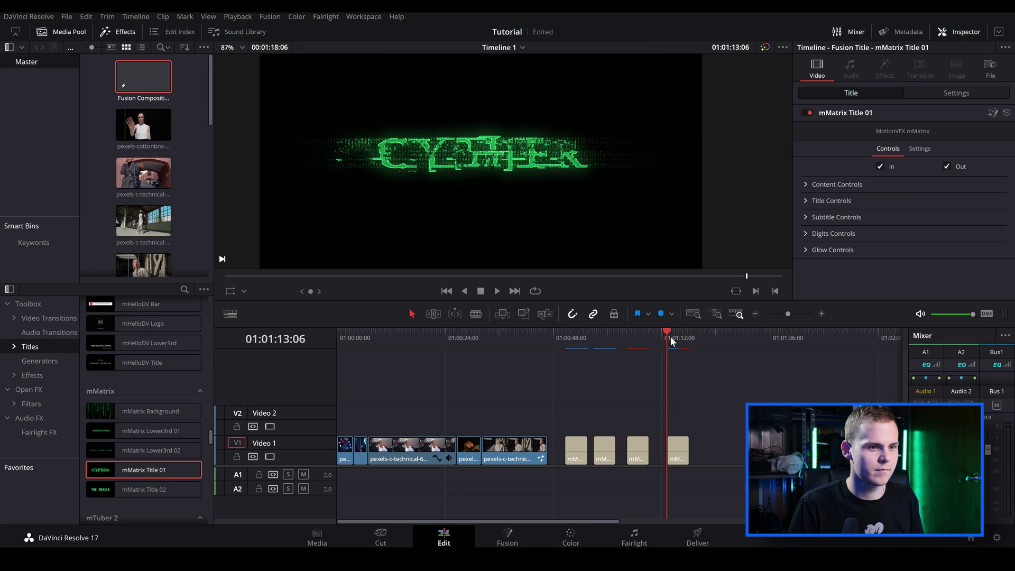
key(space)
key(space)
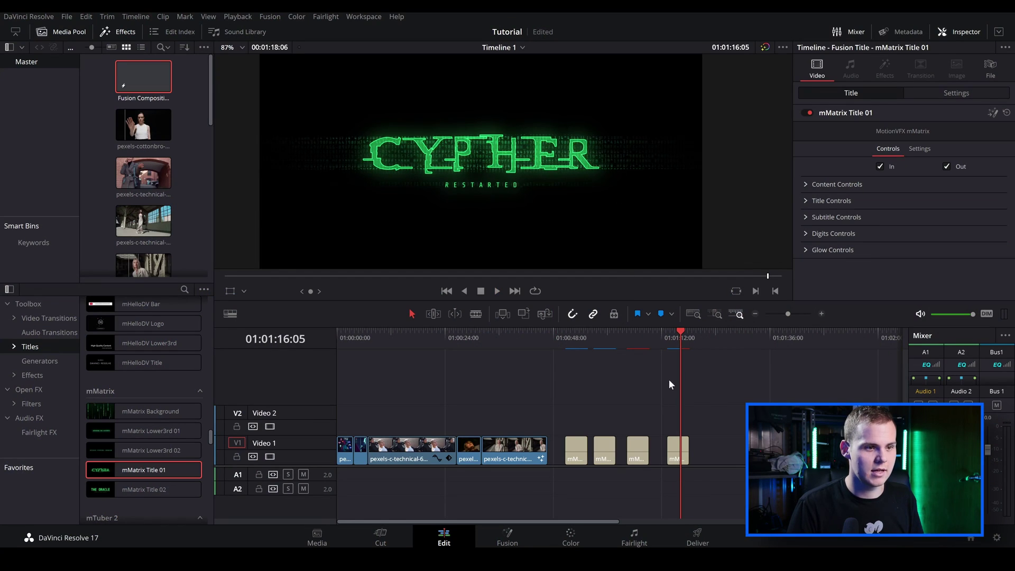
Step: Add the mMatrix Title 02 title to Video 1 at 01:01:21:17 and play it back from its start
drag(132, 489, 709, 457)
click(704, 333)
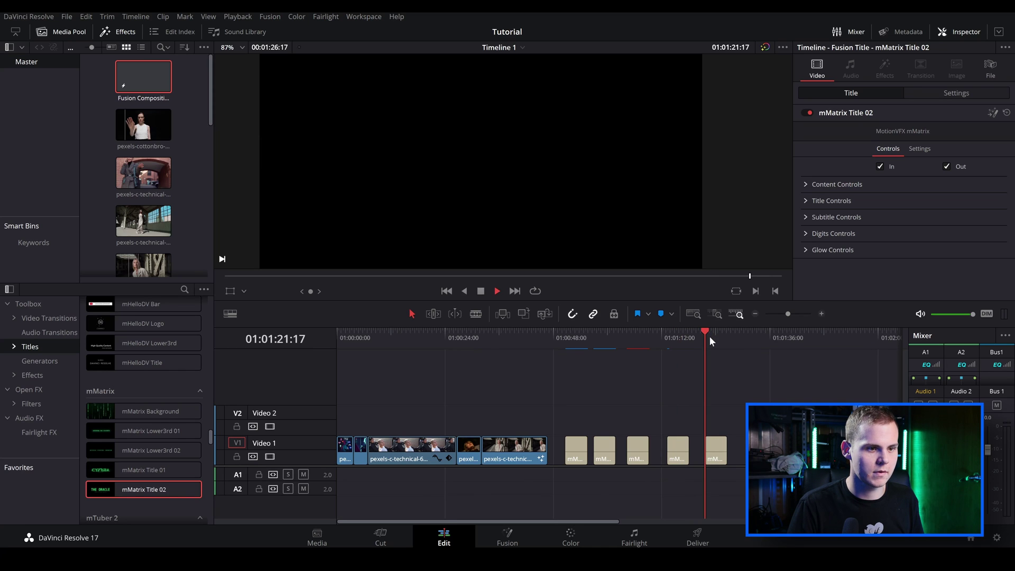
key(space)
Step: Select the mMatrix Title 02 title and replay it from its start to review the text animation
click(719, 451)
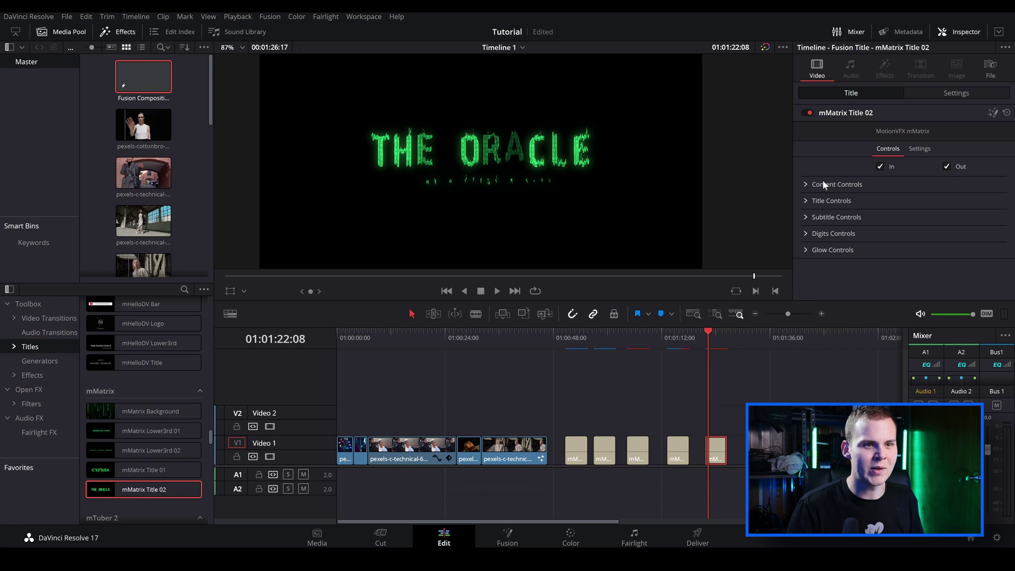
key(space)
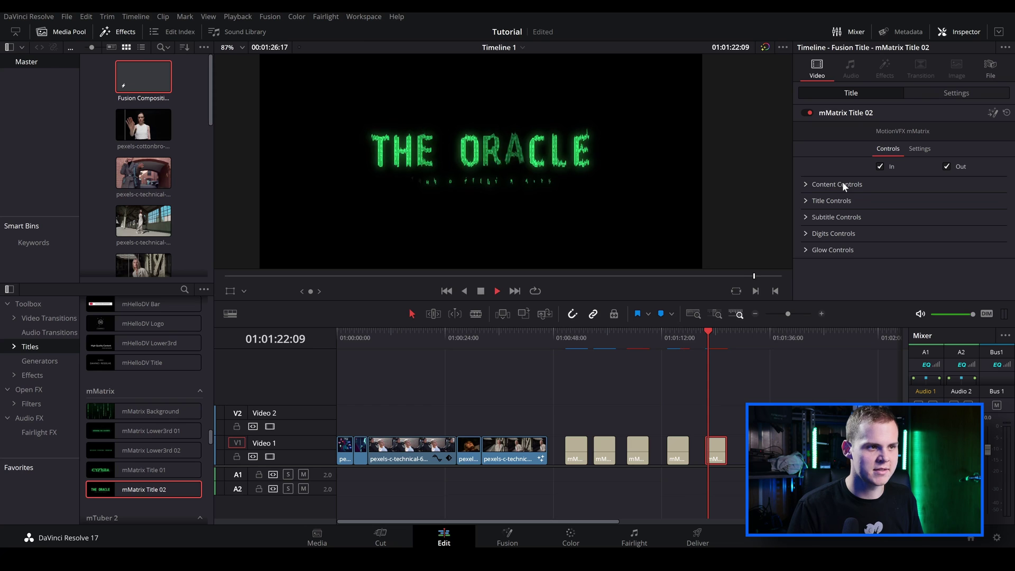
click(709, 342)
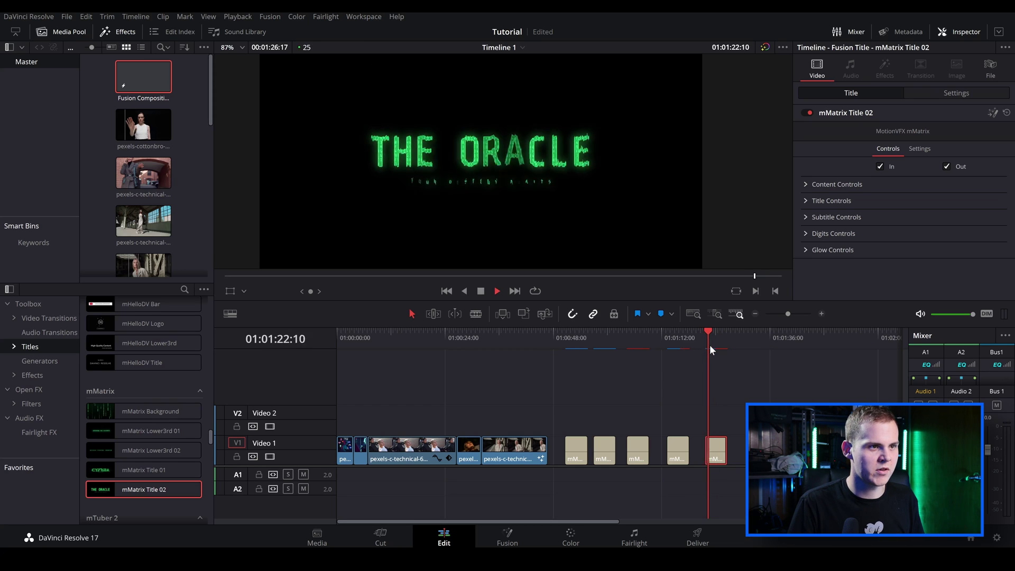
click(709, 344)
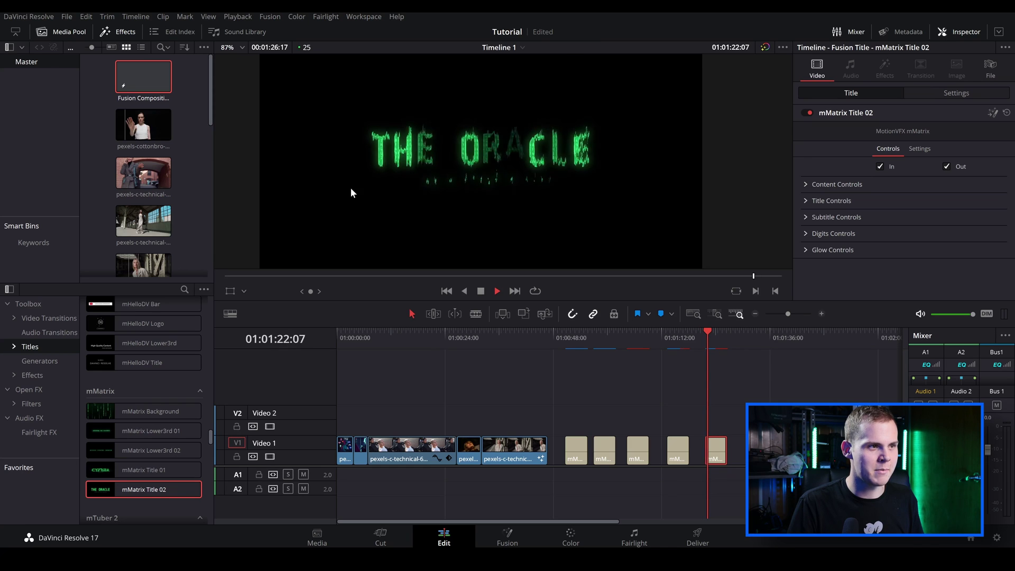
key(space)
key(space)
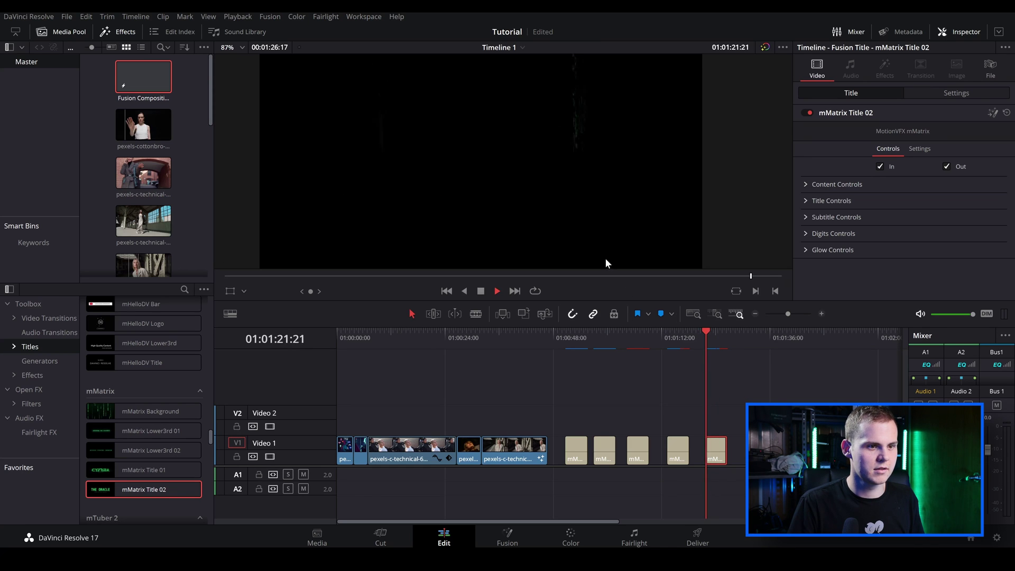
scroll(551, 194, up, 2)
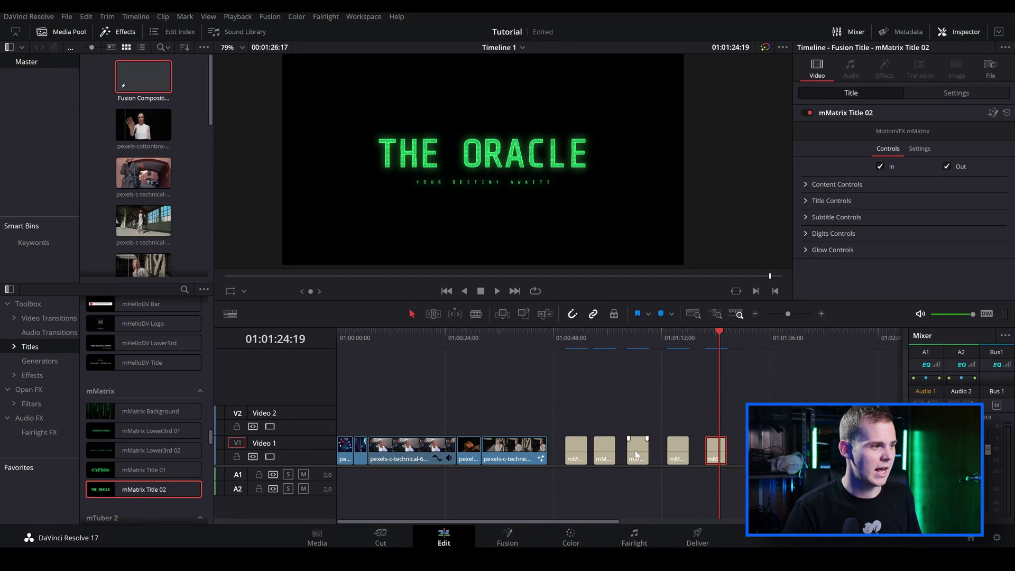
Step: List the video transitions and remove the applied effect from the pexels-c-technical-5822792.mp4 clip
click(58, 318)
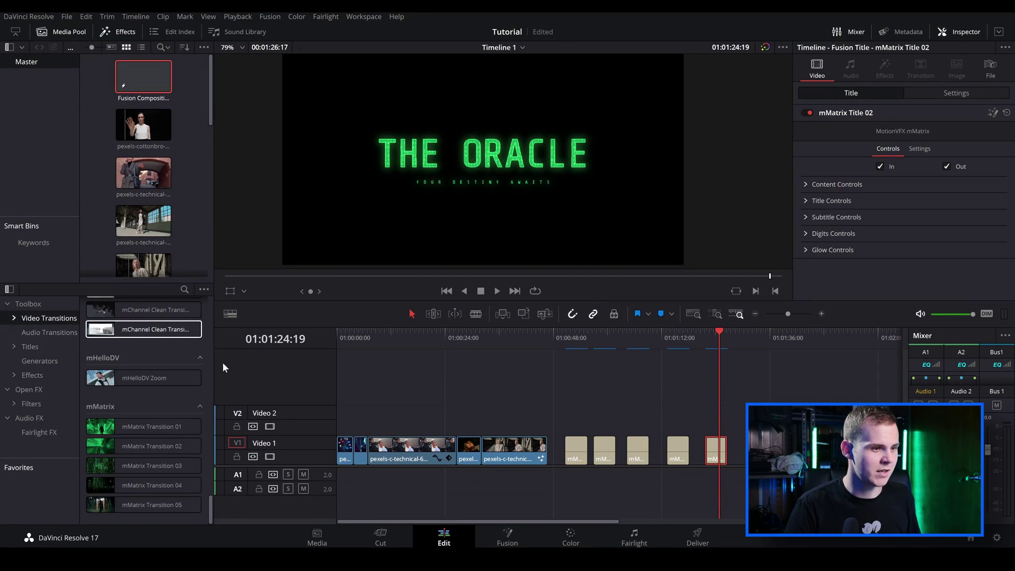
click(501, 451)
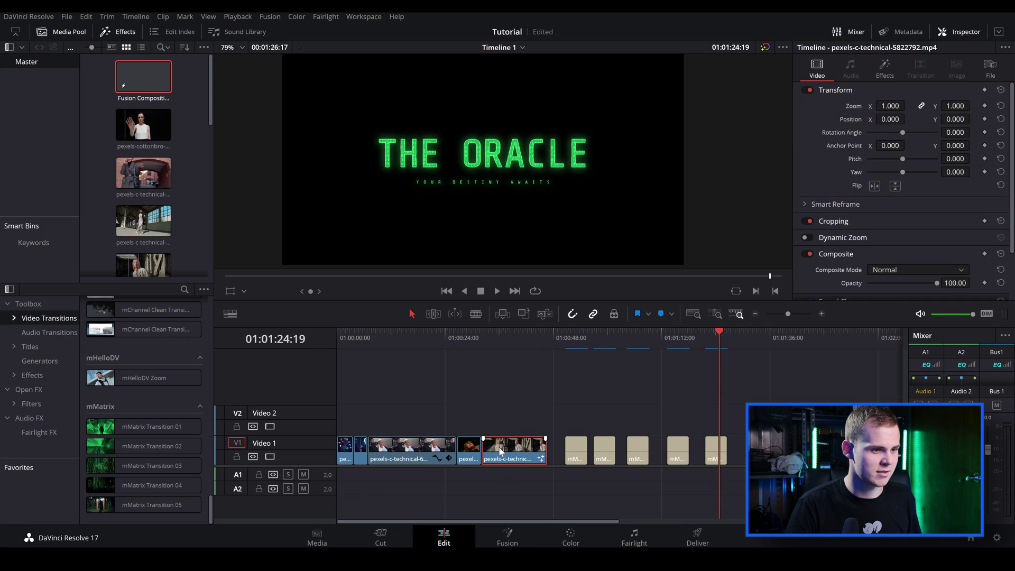
click(885, 70)
click(978, 114)
Step: Play the timeline from 01:00:29:16 across the cut between the woman's close-up clip and pexels-c-technical-5822792.mp4
click(470, 338)
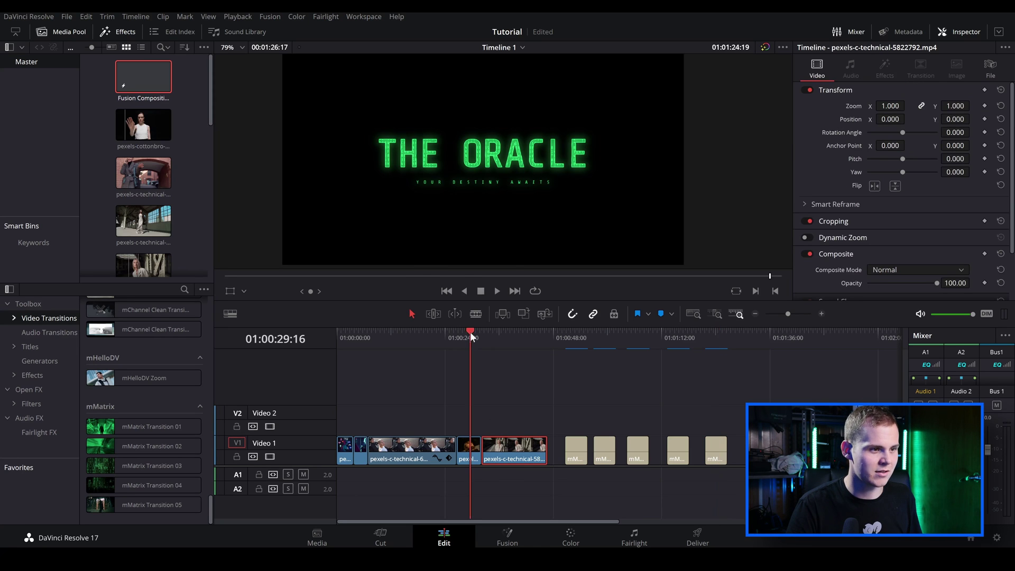
click(469, 451)
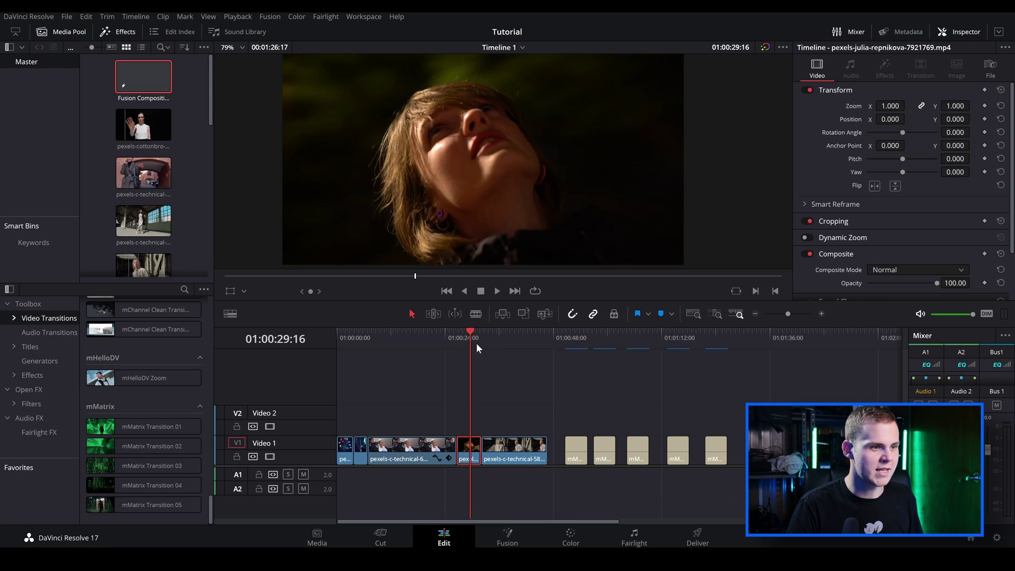
key(space)
key(ctrl+equal)
key(ctrl+equal)
key(space)
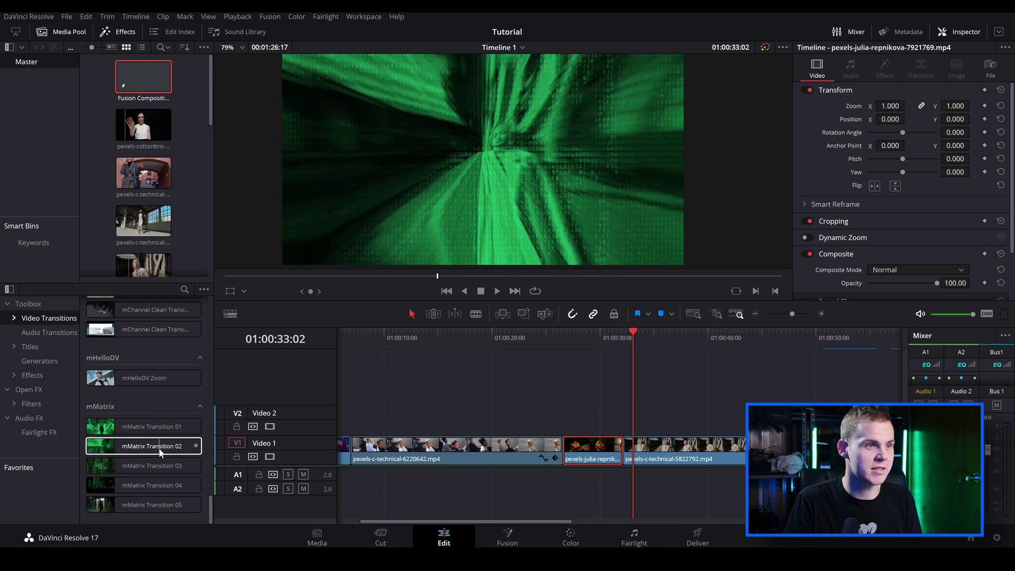
Step: Preview the mMatrix transitions, including mMatrix Transition 02, 04 and 05, in the viewer
click(187, 449)
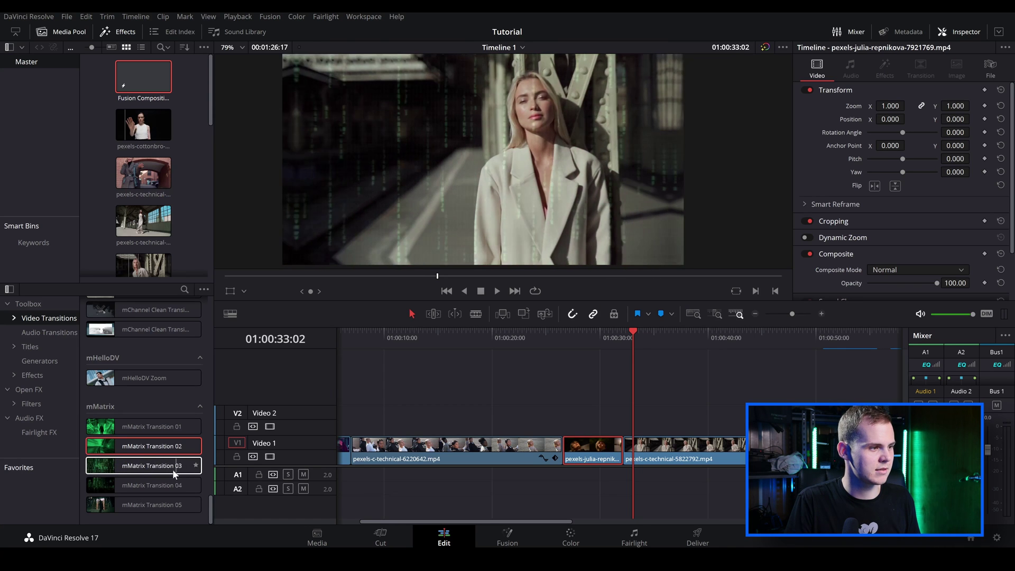
click(102, 486)
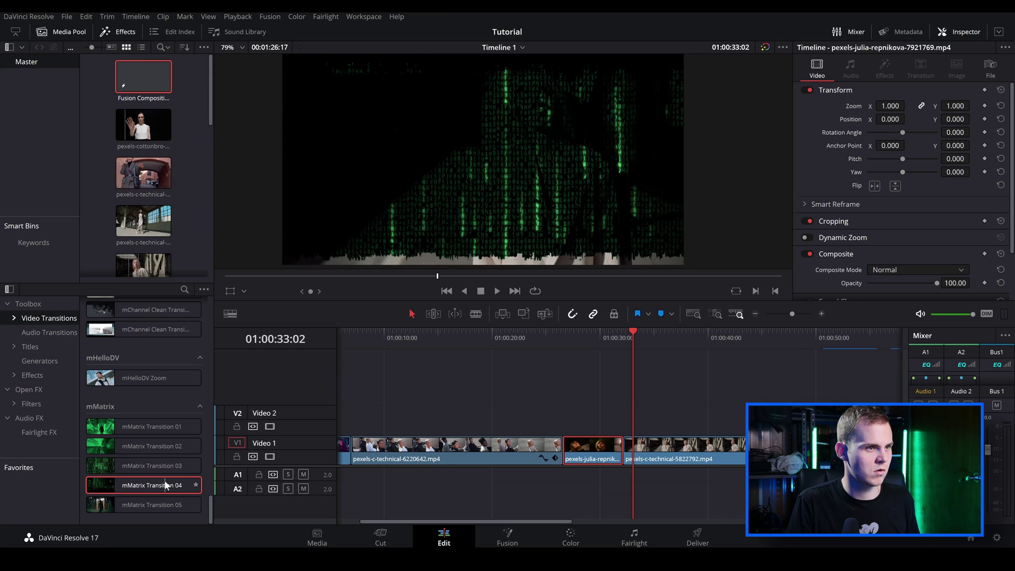
click(151, 503)
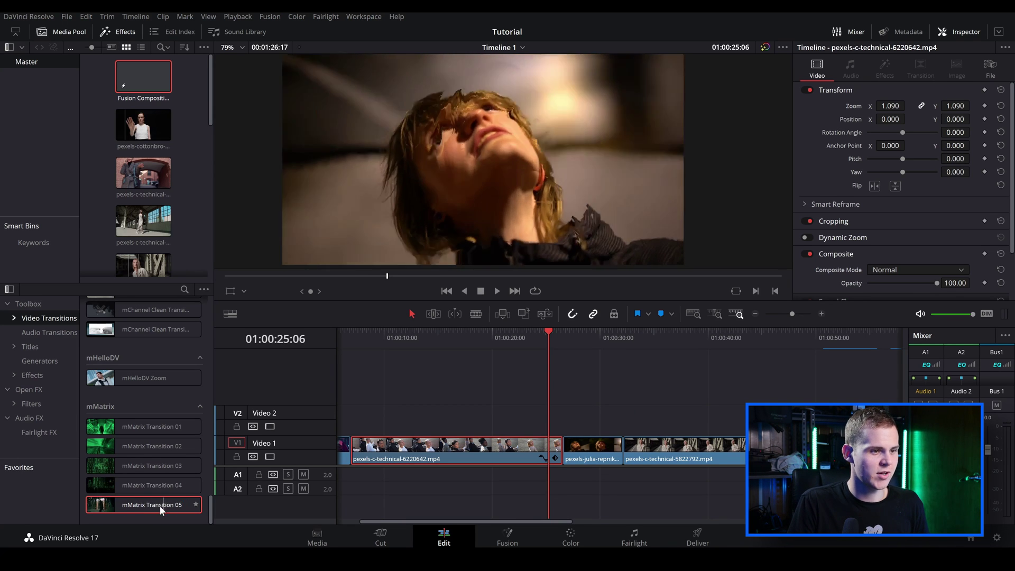
Step: Add mMatrix Transition 05 to the start of the woman's close-up clip after pexels-c-technical-6220642.mp4 and select the transition
drag(140, 504, 607, 447)
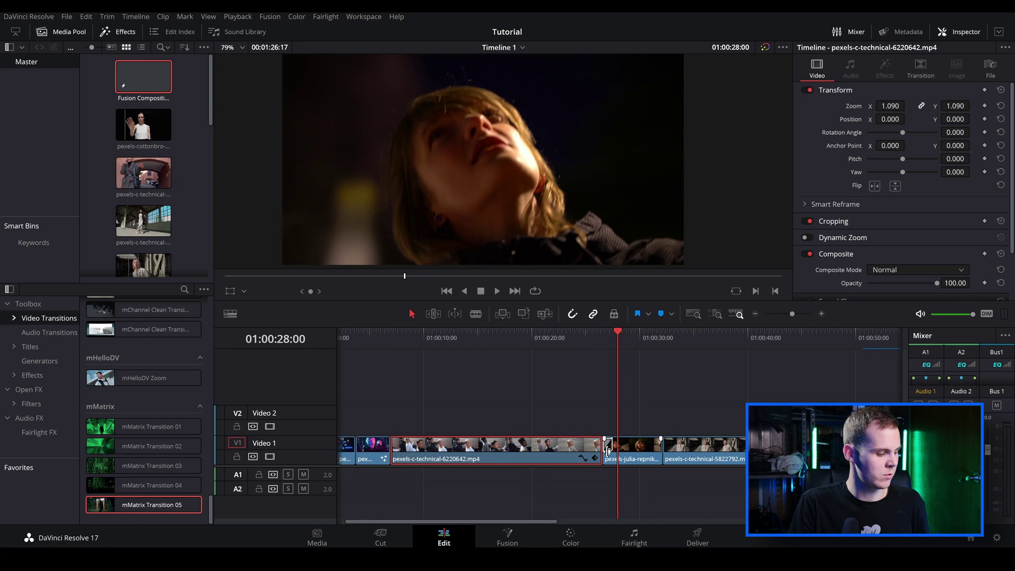
scroll(607, 447, up, 5)
click(580, 448)
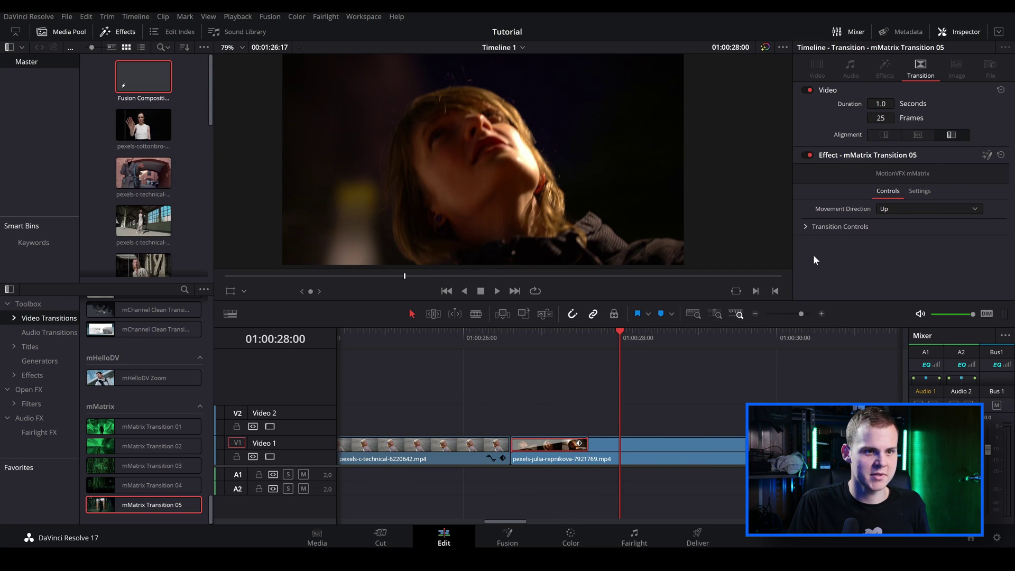
Step: Set mMatrix Transition 05's Displace Strength to 0.896, Speed to 0.165, Detail to 0.94 and Contrast to 0.59, and play it from its start
click(806, 227)
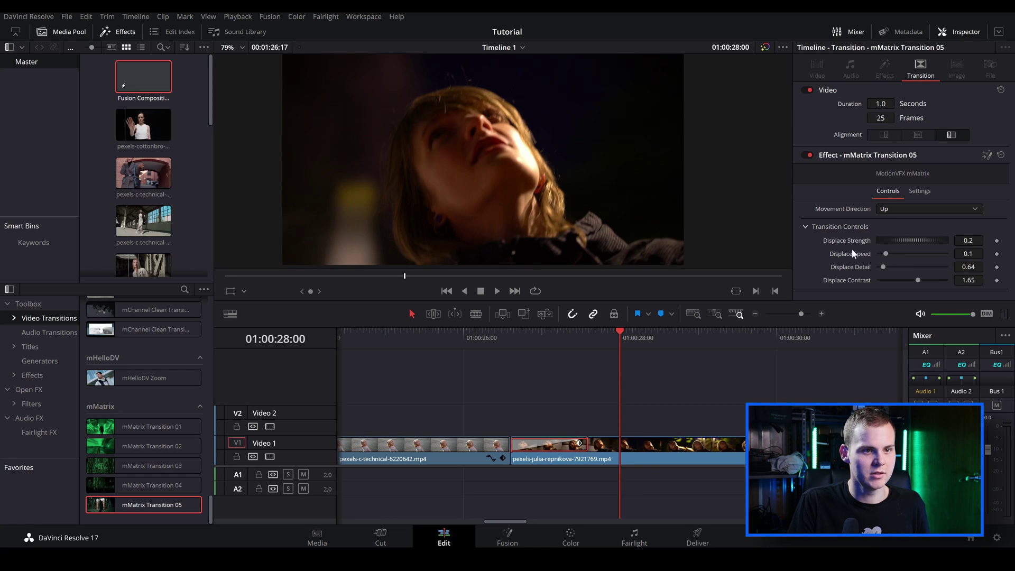
click(545, 337)
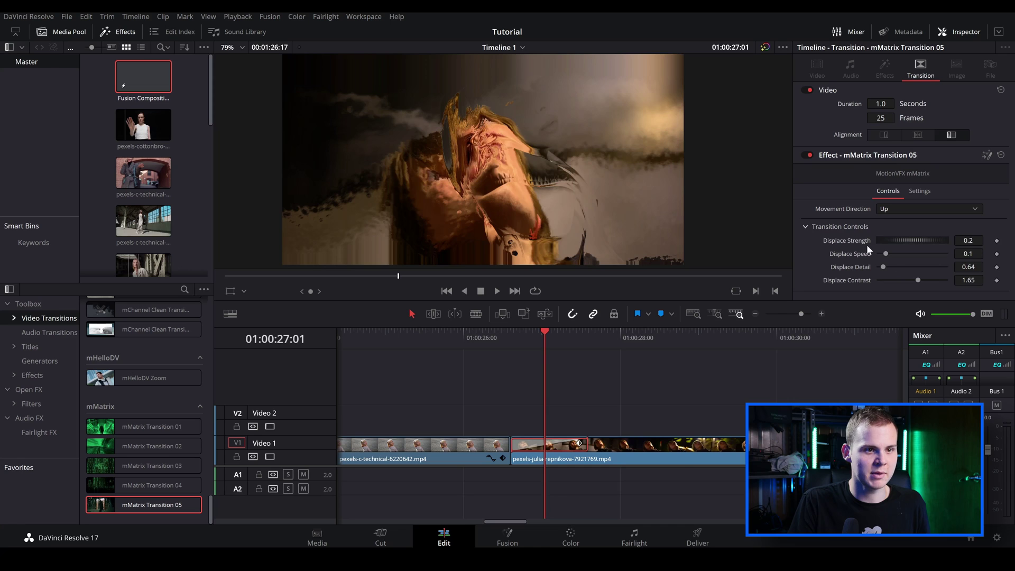
mouse_move(885, 241)
mouse_down()
mouse_move(900, 244)
mouse_move(890, 255)
mouse_up()
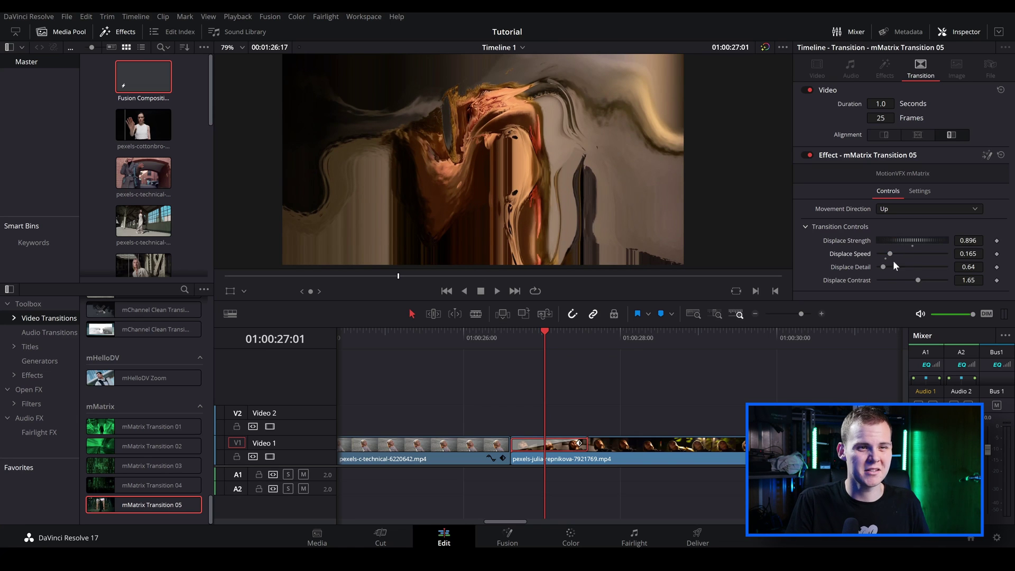
drag(884, 266, 899, 285)
key(space)
click(516, 345)
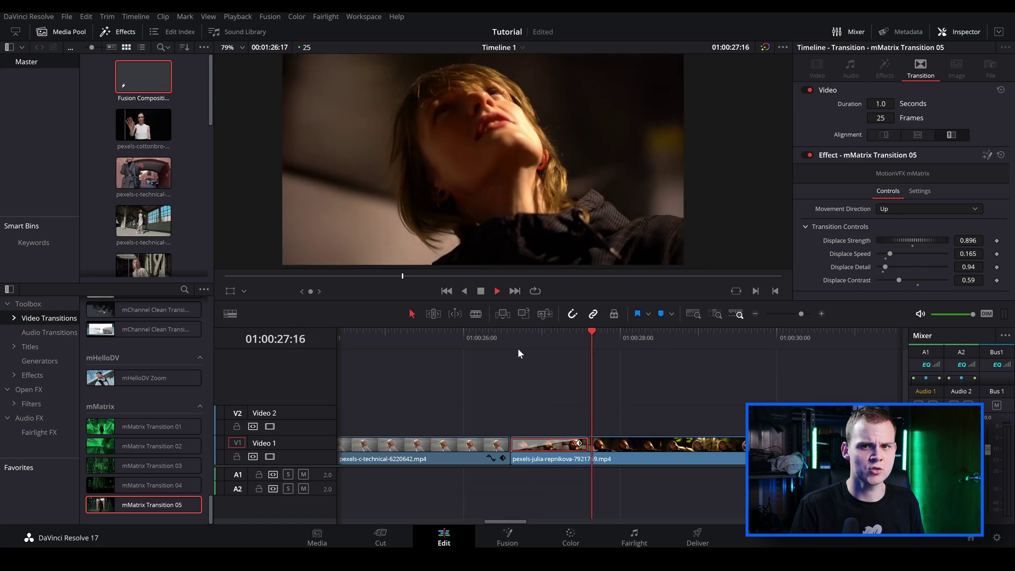